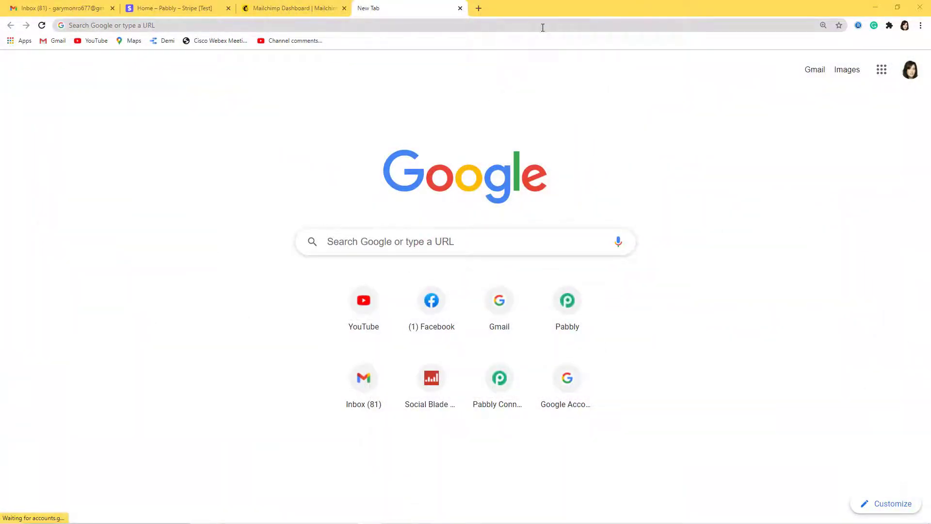
Step: Go to pabbly.com and open the Pabbly Connect product page
left_click(543, 27)
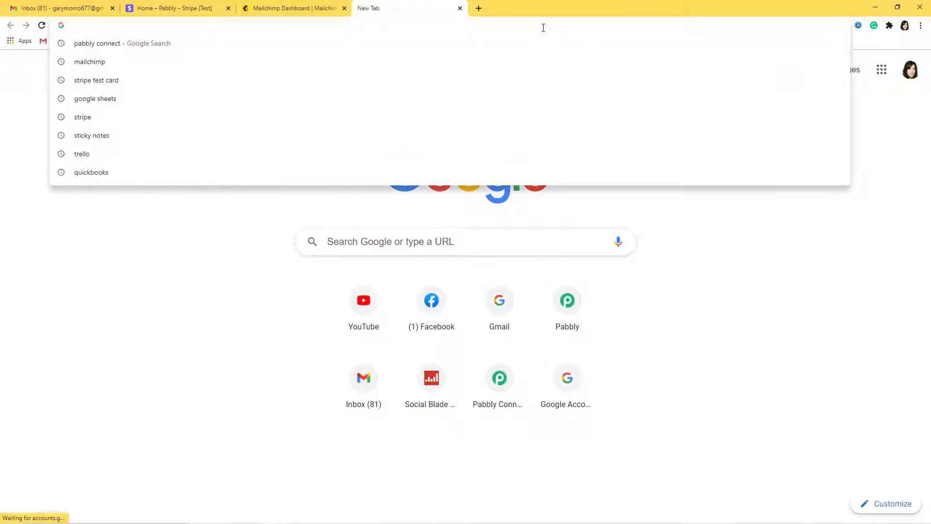
type("Pabbly.com")
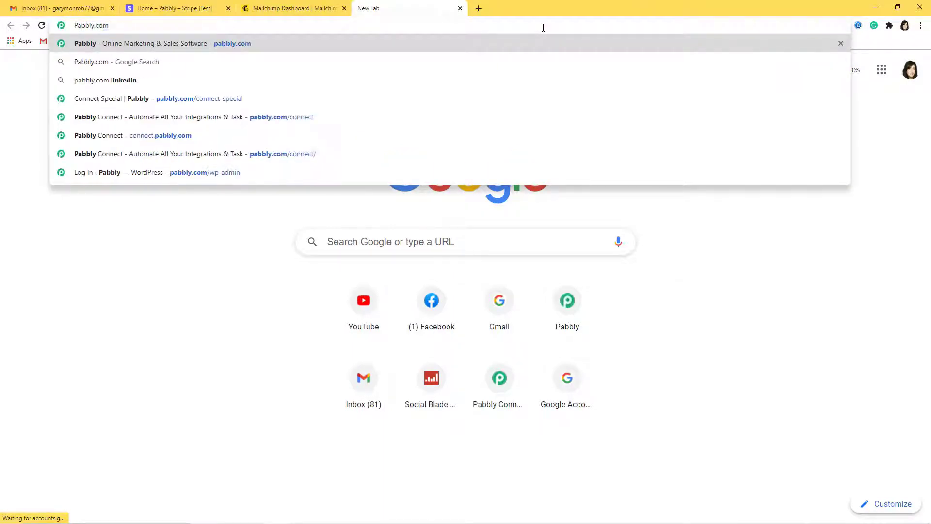
key("Return")
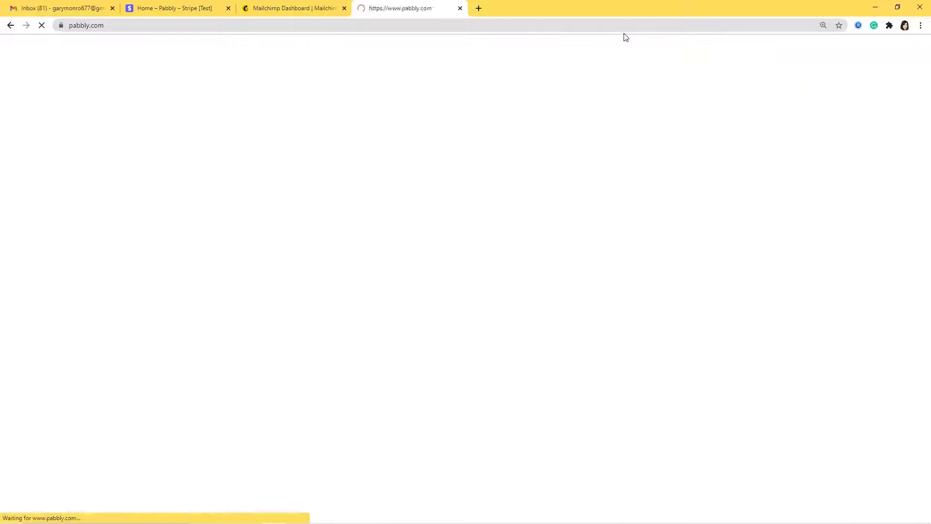
mouse_move(625, 62)
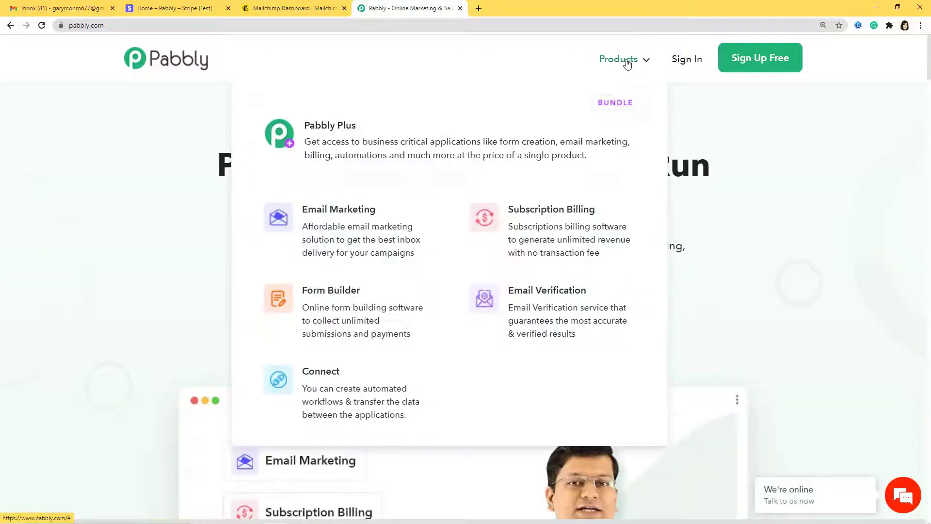
left_click(349, 405)
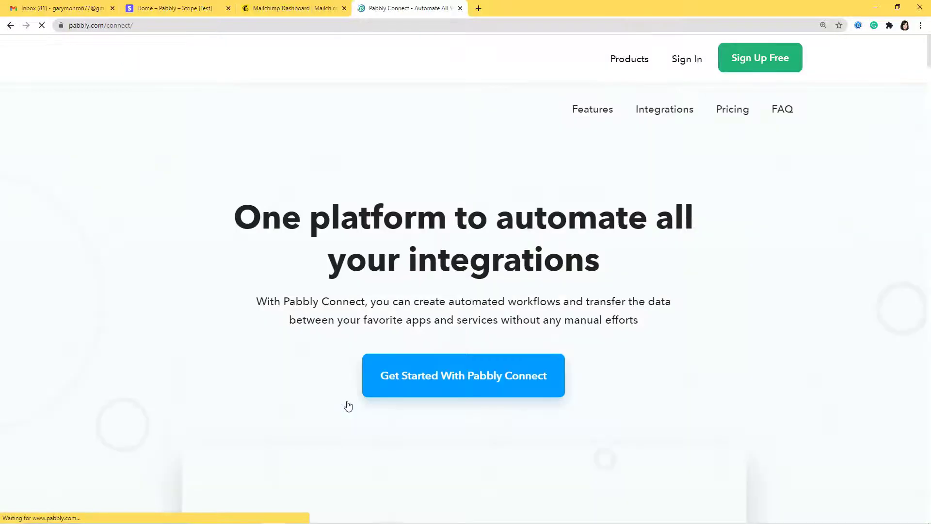
Step: Sign in and launch the Connect app from the Pabbly apps list
left_click(692, 64)
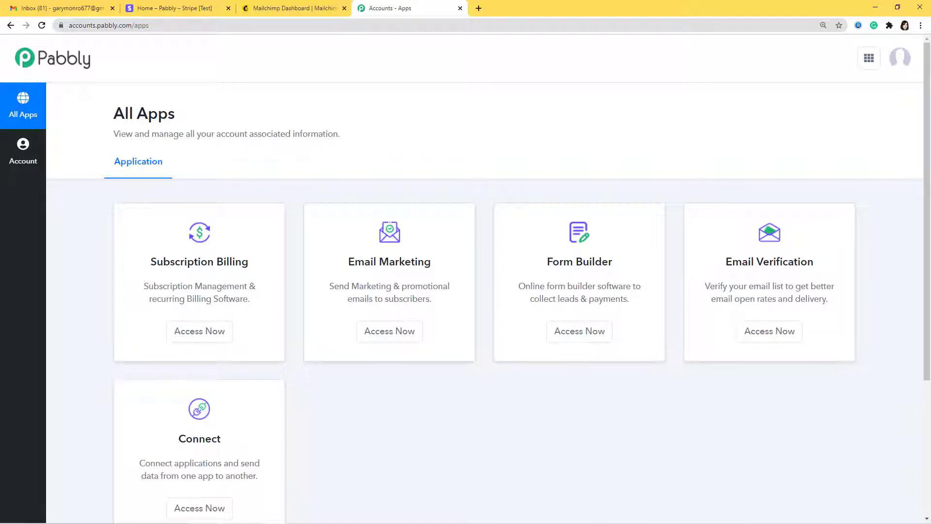
scroll(347, 391, "down", 2)
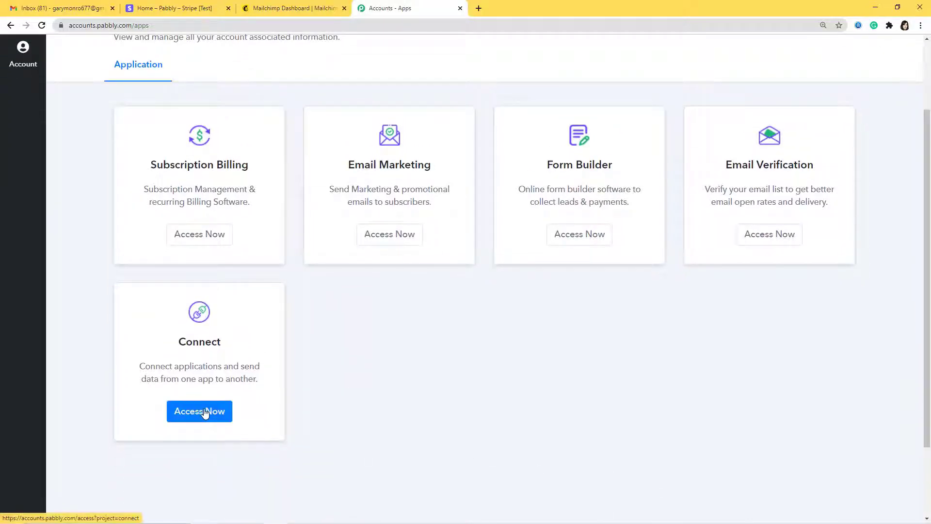
left_click(202, 410)
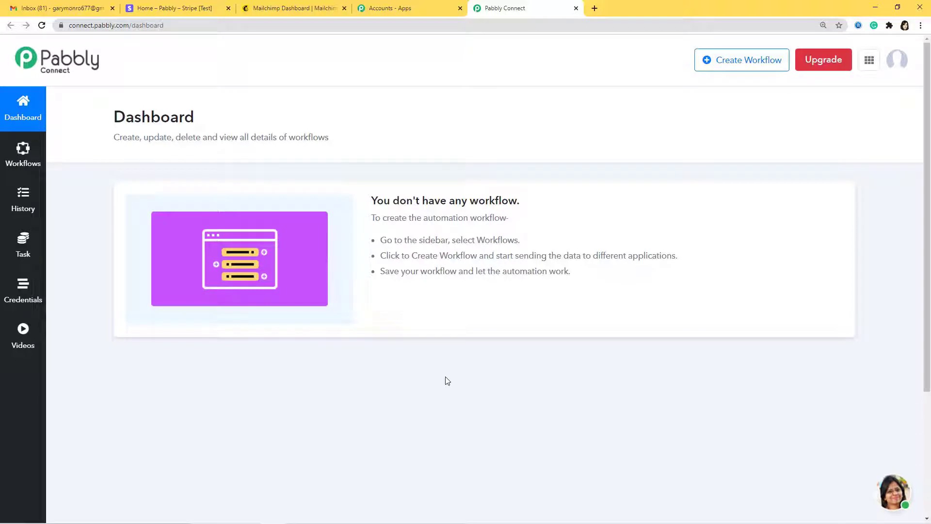
Step: Name a new workflow 'Stripe to Mailchimp' and create it
left_click(735, 65)
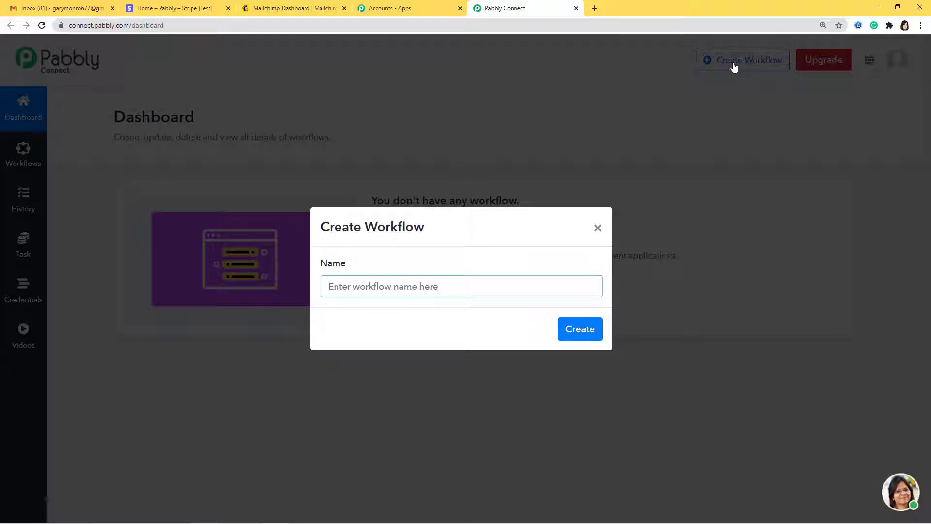
type("Stripe to")
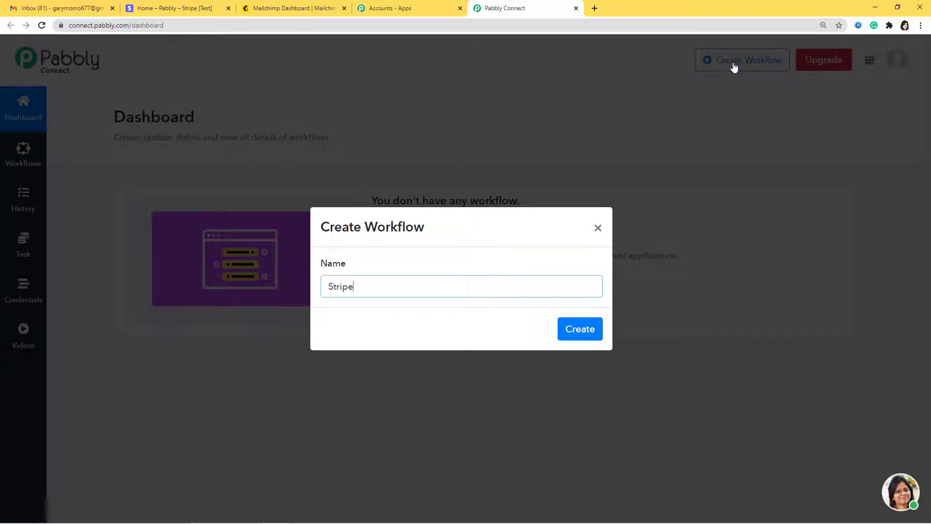
type(" Mailchimp")
left_click(590, 329)
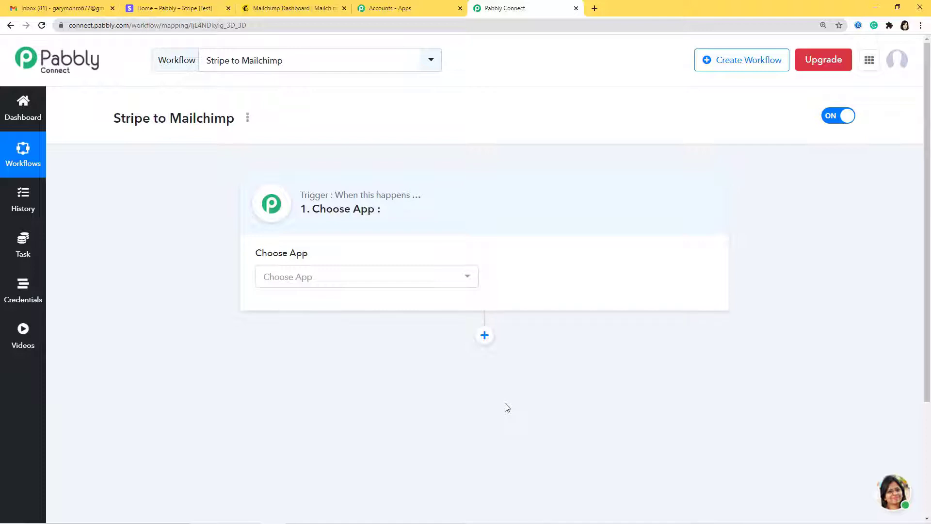
Step: Make Stripe's New Customer event the workflow trigger
left_click(455, 277)
type("Stripe")
key("Return")
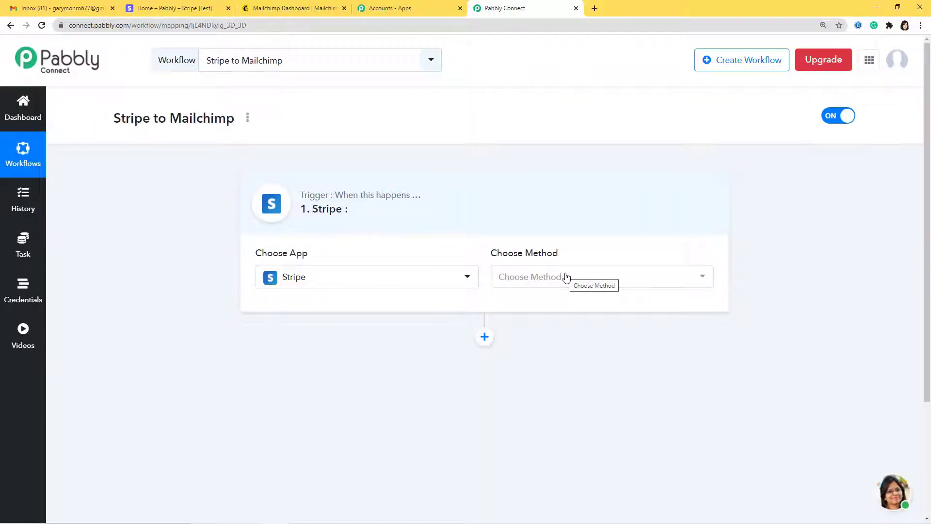
left_click(567, 277)
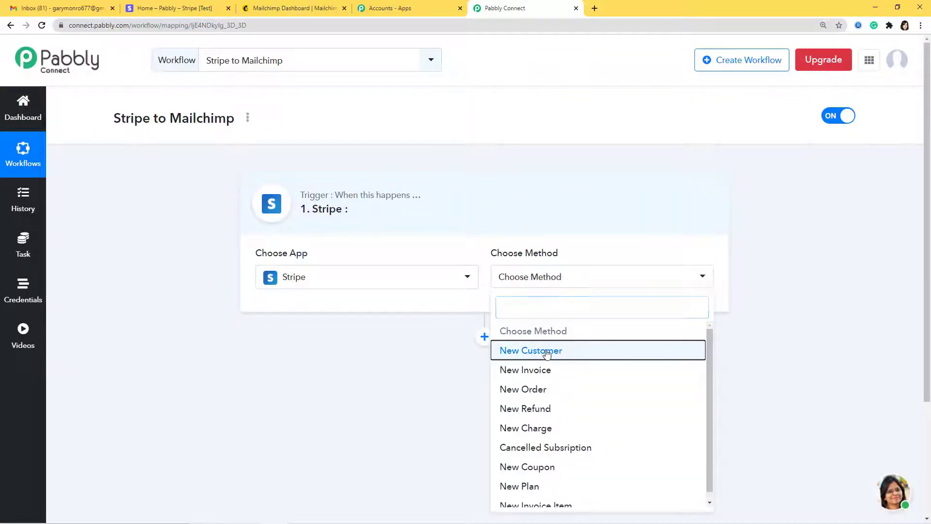
left_click(547, 355)
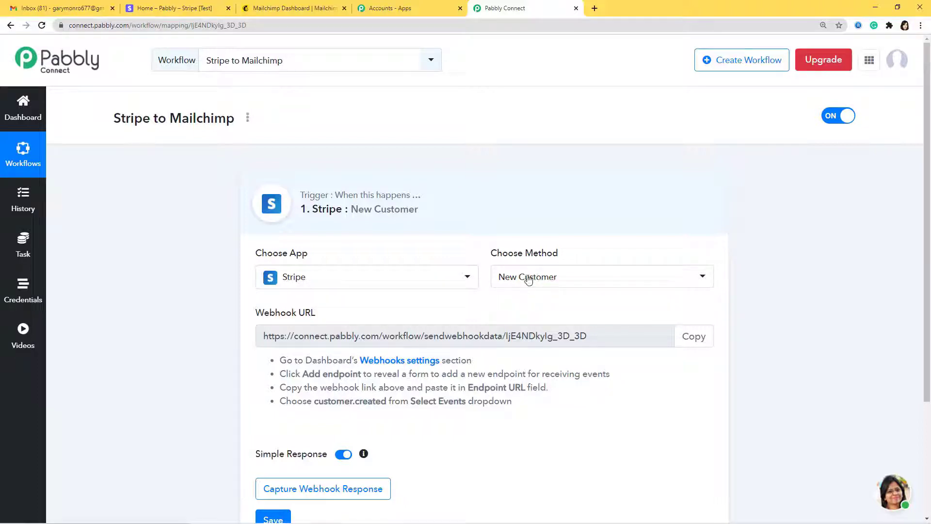
Step: Confirm New Customer as the trigger event and copy its webhook URL
left_click(528, 278)
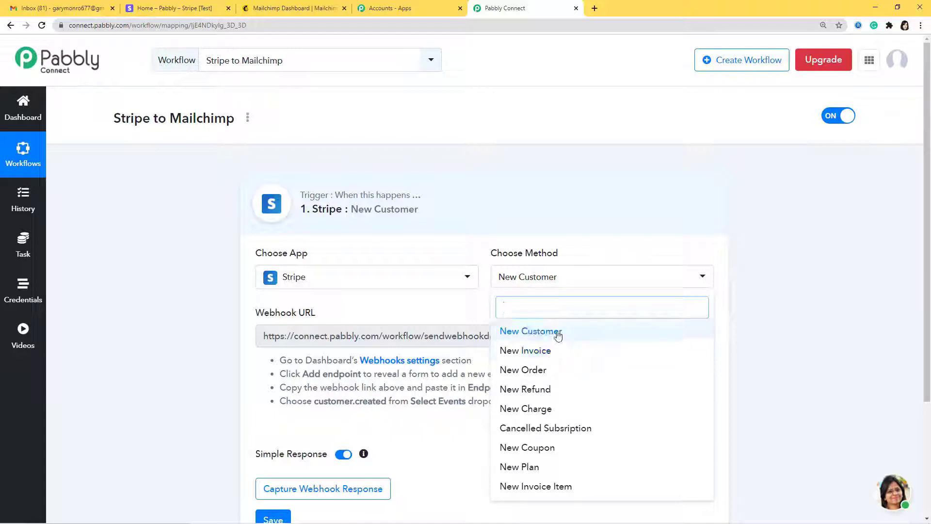
left_click(558, 334)
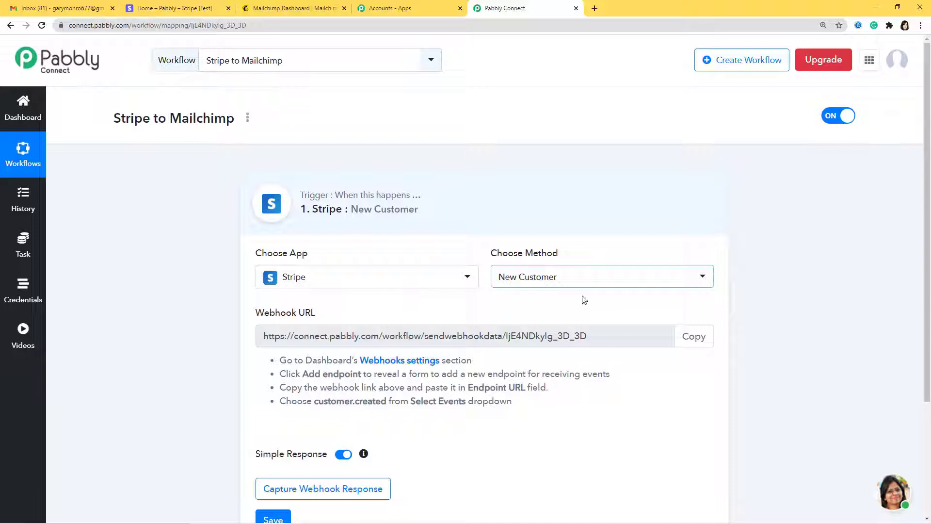
left_click(686, 342)
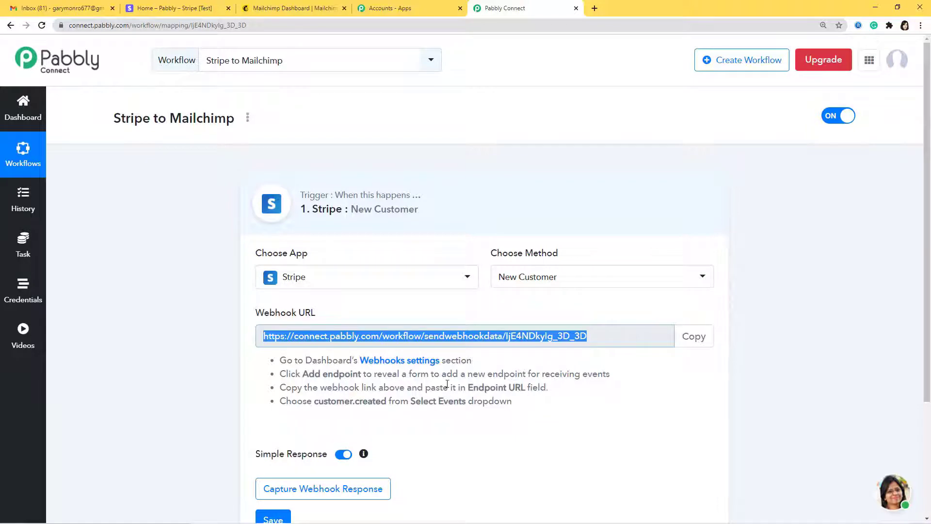
left_click(182, 8)
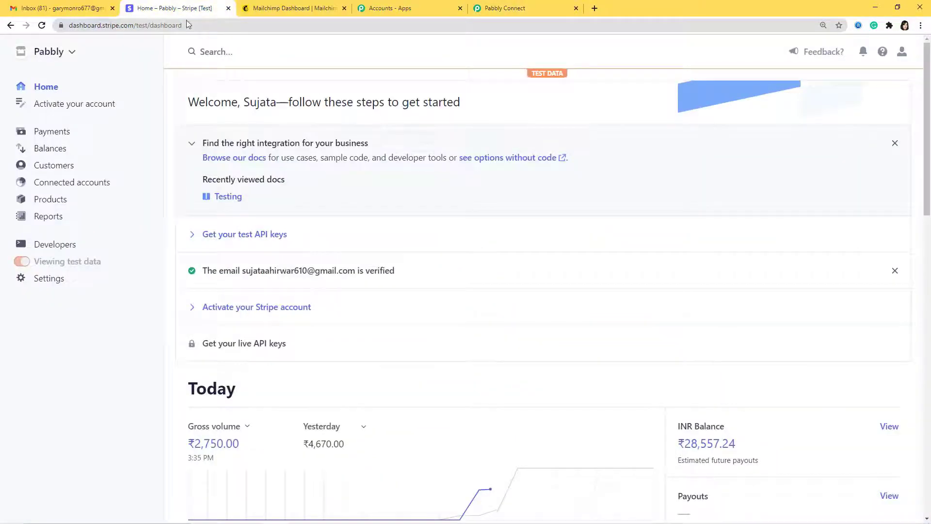
Step: Add a Stripe webhook endpoint using the pasted Pabbly webhook URL
left_click(63, 247)
left_click(59, 275)
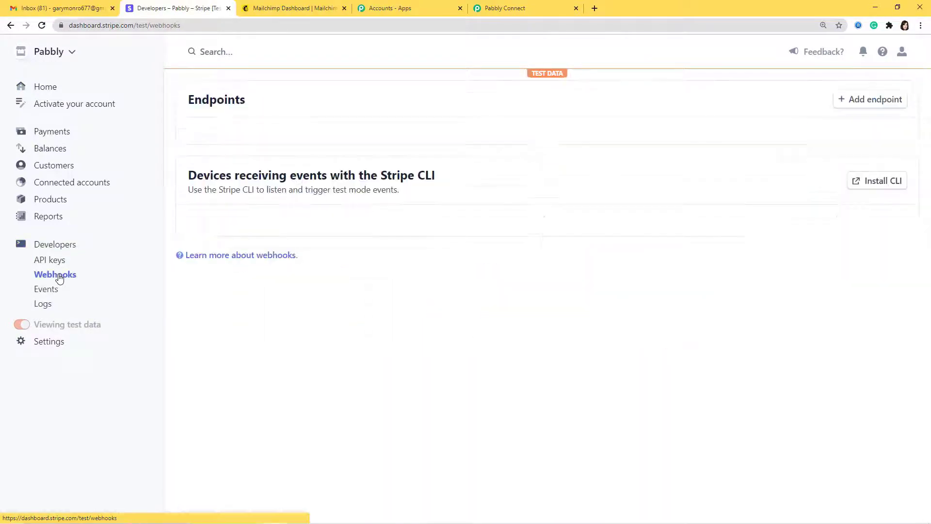
left_click(868, 102)
left_click(342, 126)
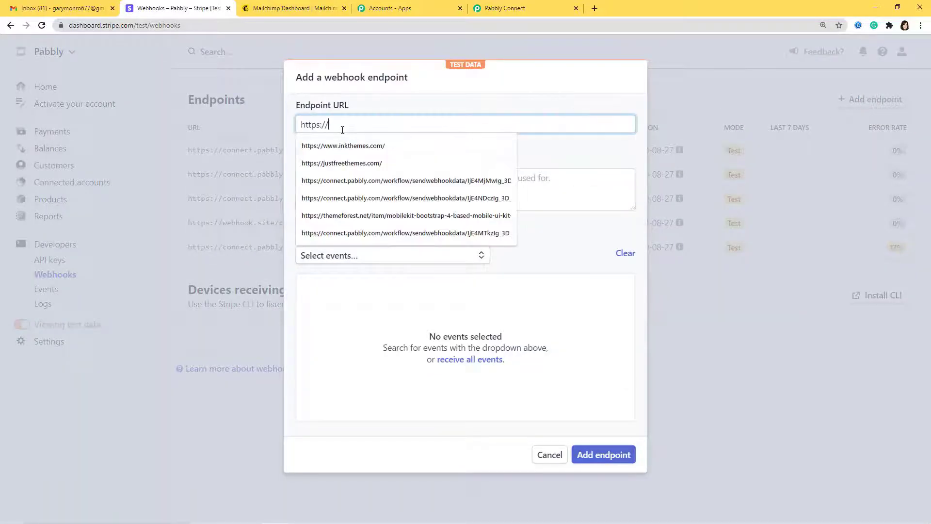
key("ctrl+v")
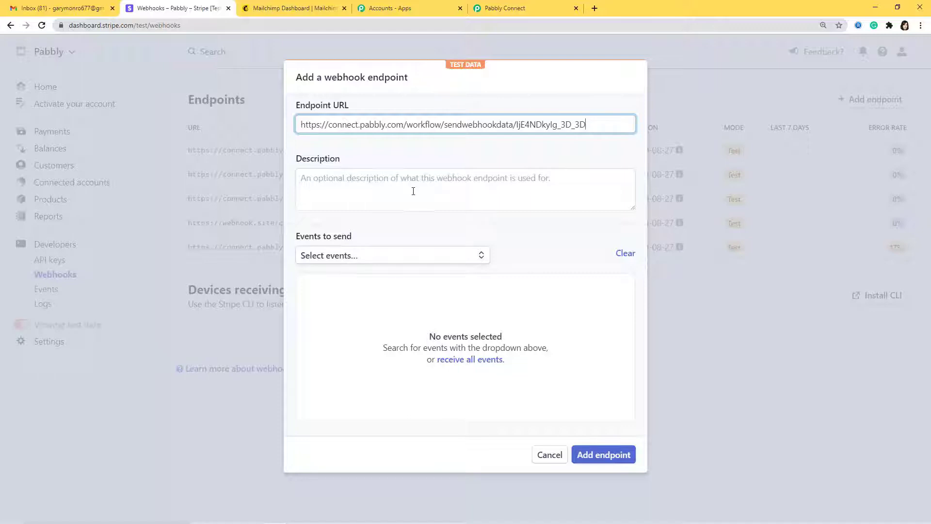
Step: Select the customer.created event and save the endpoint
left_click(402, 259)
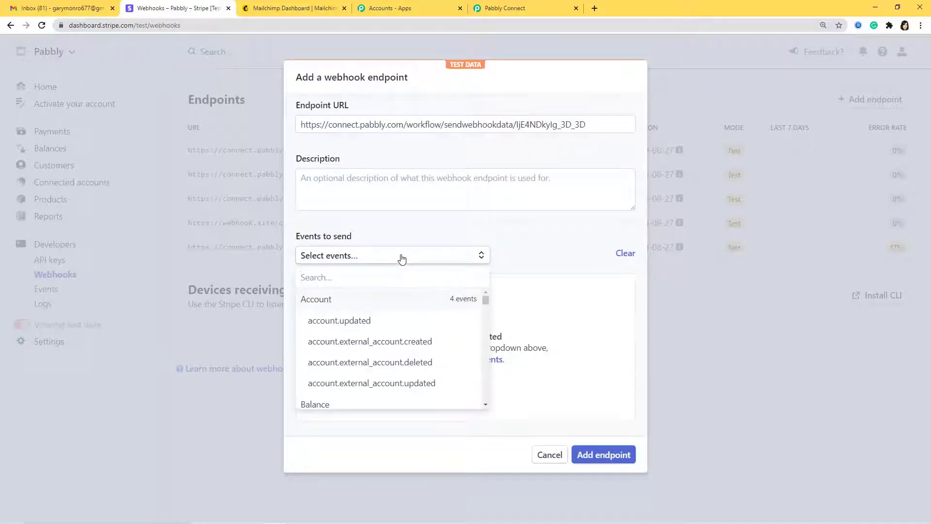
type("Customer")
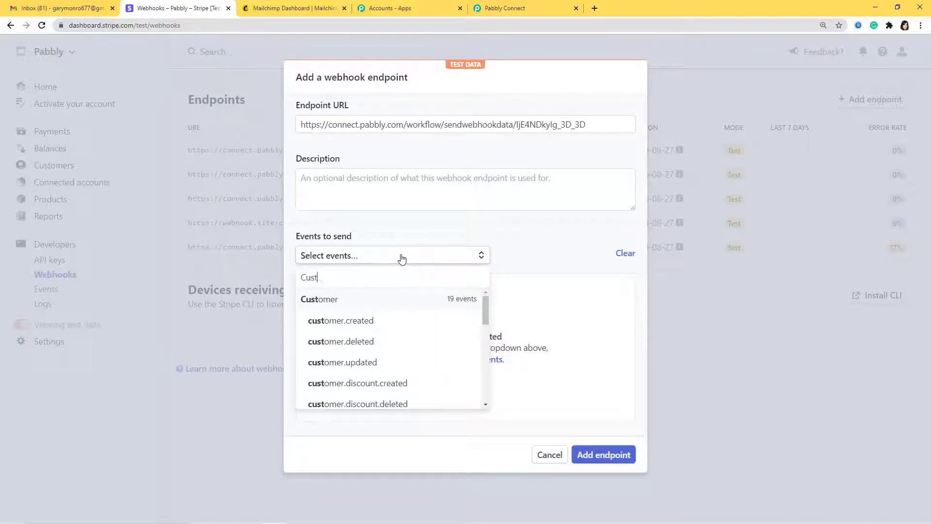
left_click(359, 322)
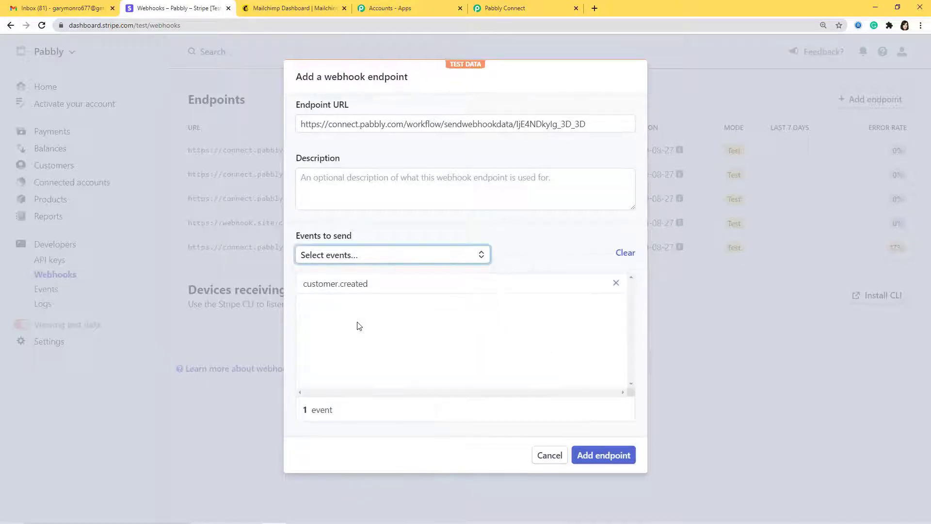
left_click(605, 456)
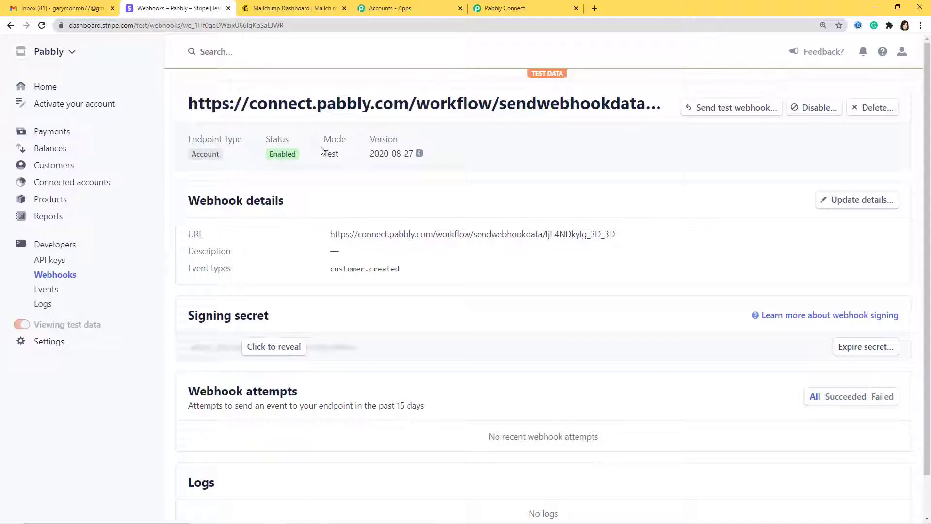
Step: Start capturing the webhook response in Pabbly, then return to the Stripe webhook page
left_click(512, 11)
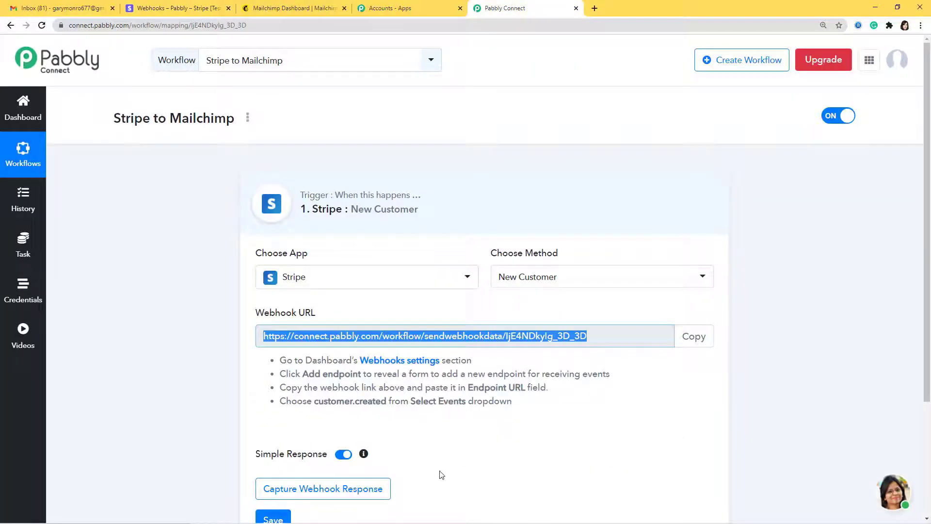
scroll(453, 439, "down", 3)
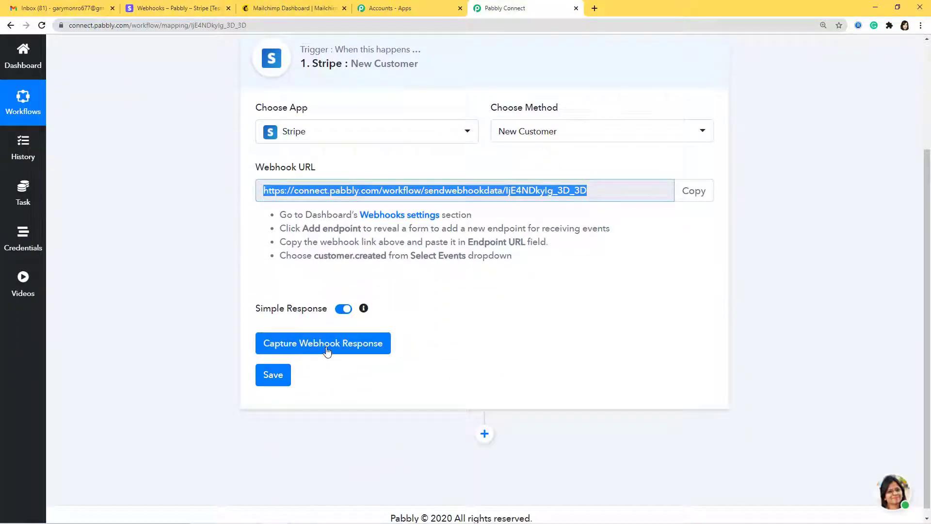
left_click(328, 350)
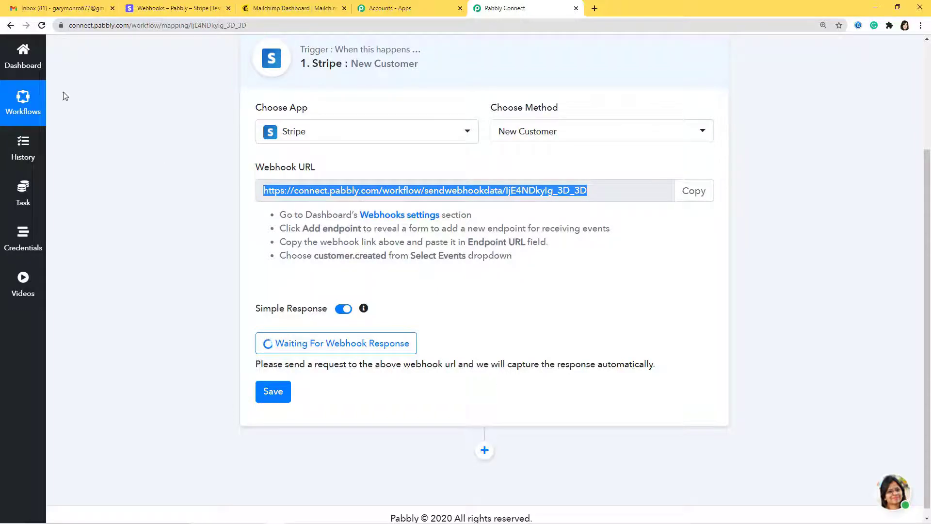
left_click(152, 11)
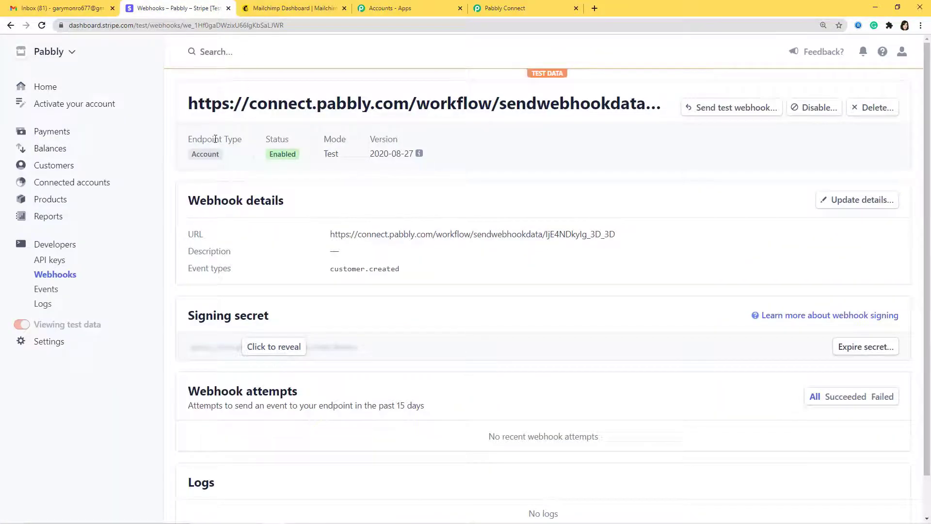
Step: Start a new Stripe customer with the customer's name, account email and description 'test 1'
left_click(42, 167)
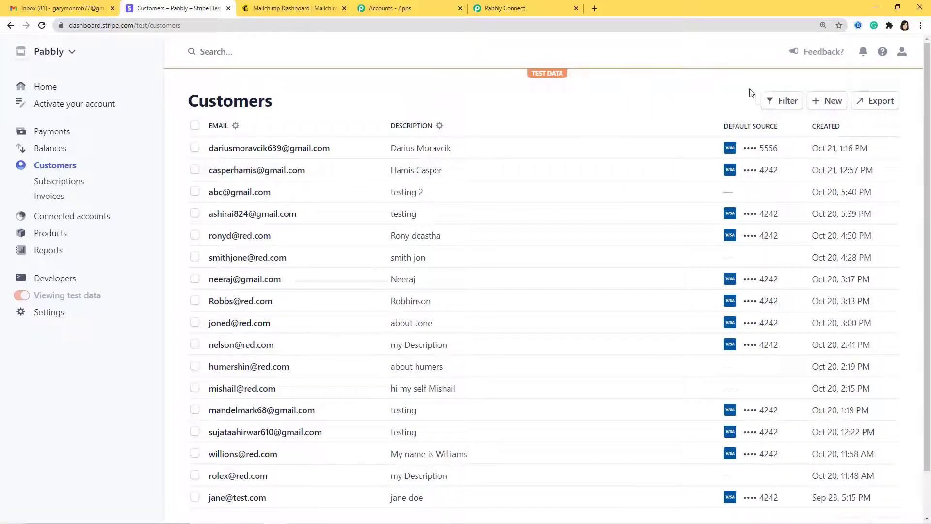
left_click(818, 104)
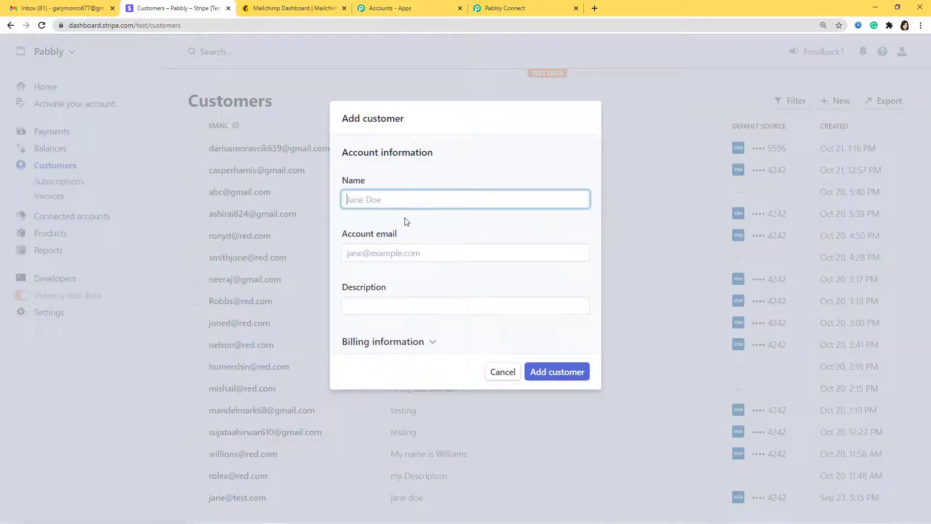
left_click(372, 252)
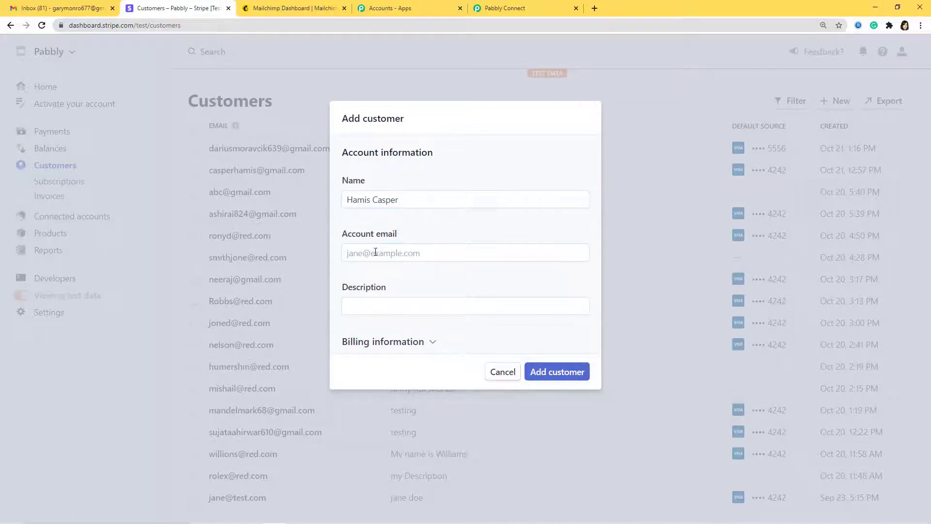
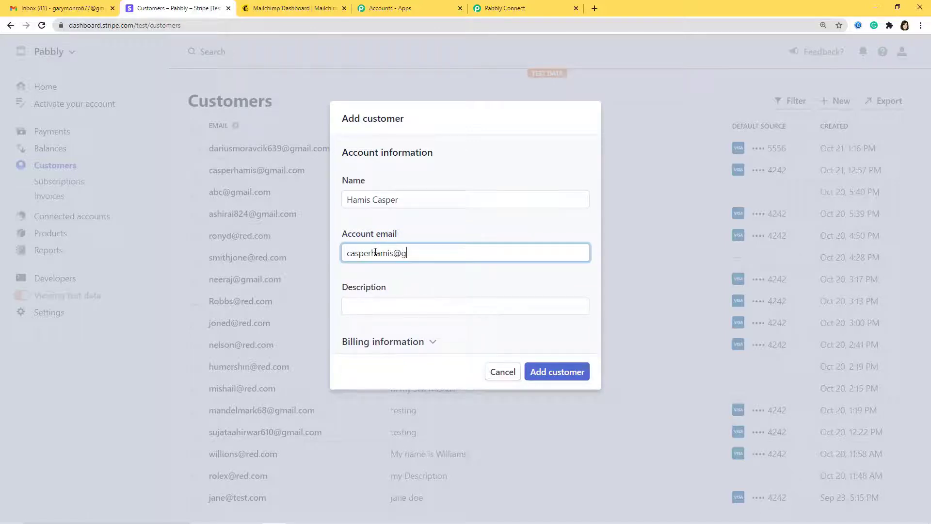
left_click(386, 305)
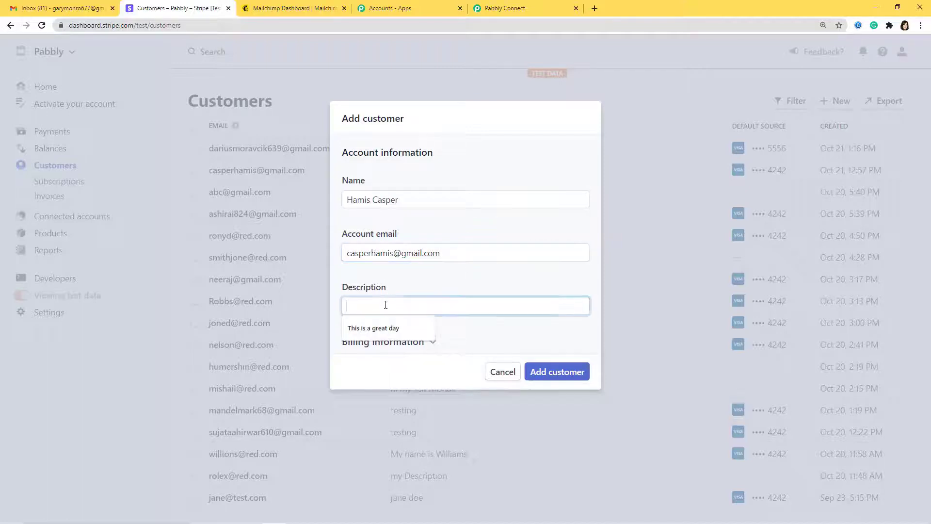
type("test 1")
Step: Expand billing information and choose India as the billing country
left_click(432, 343)
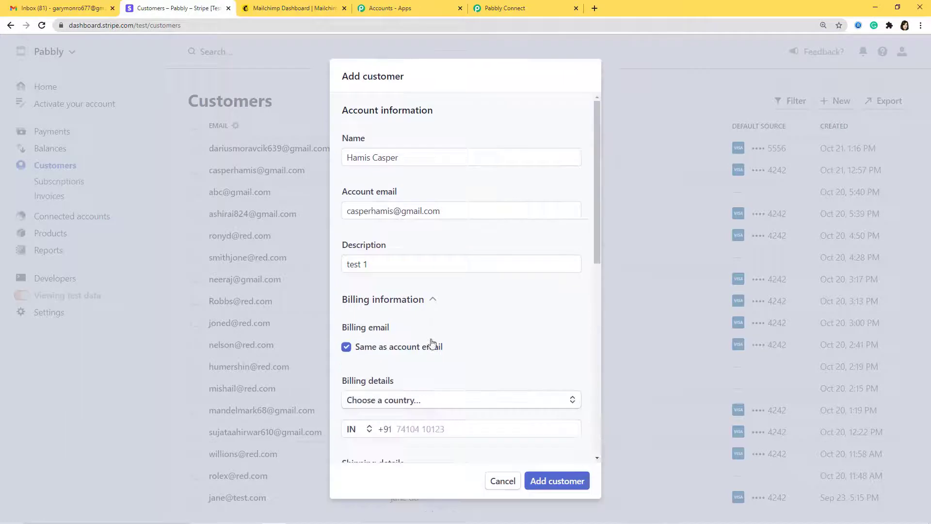
scroll(463, 369, "down", 3)
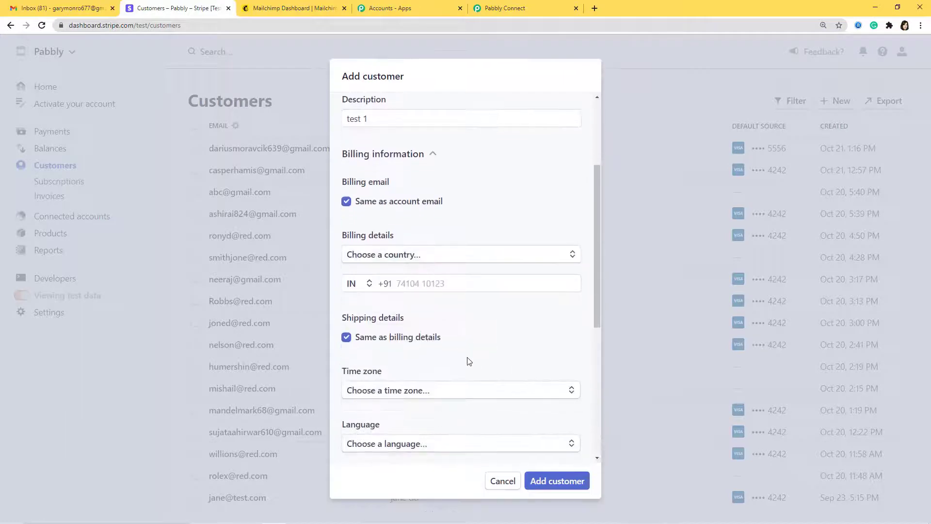
left_click(470, 256)
type("Indo")
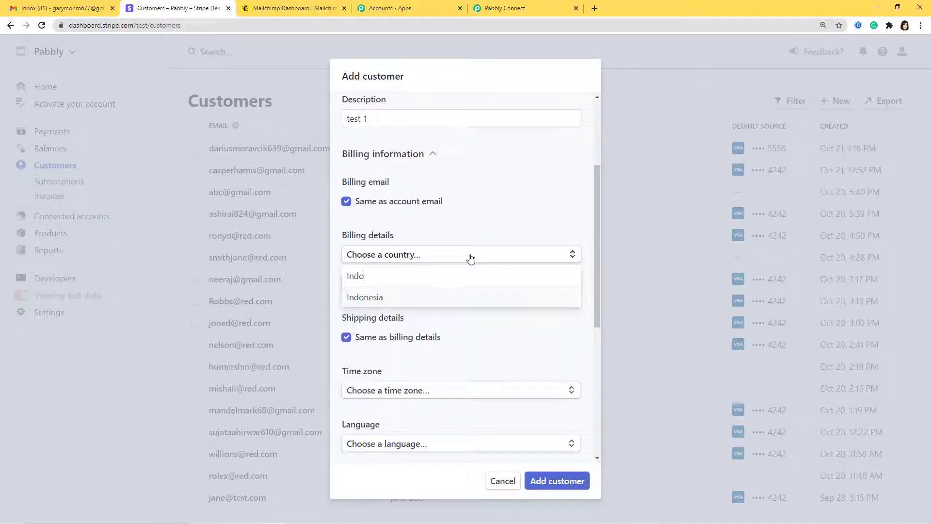
key("BackSpace")
type("ia")
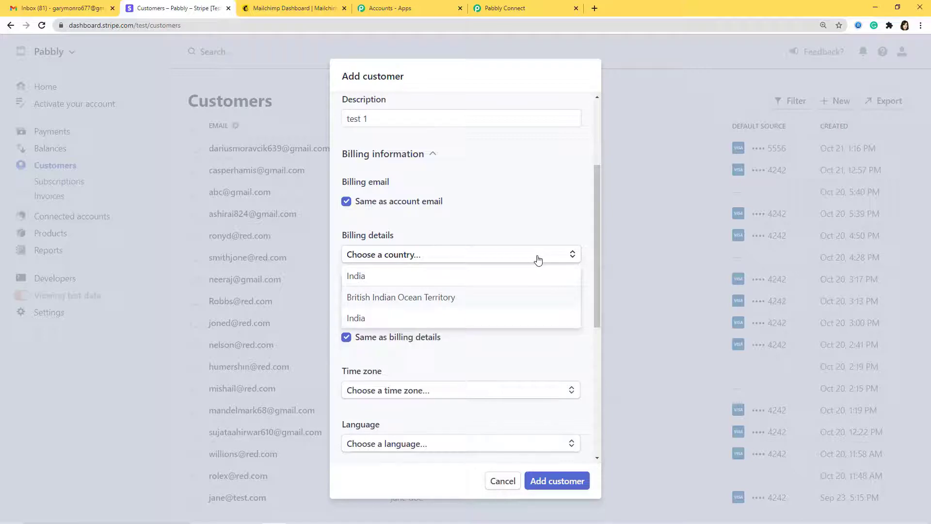
left_click(492, 319)
Step: Fill in the billing address line, city and postal code, with Madhya Pradesh as state
left_click(413, 284)
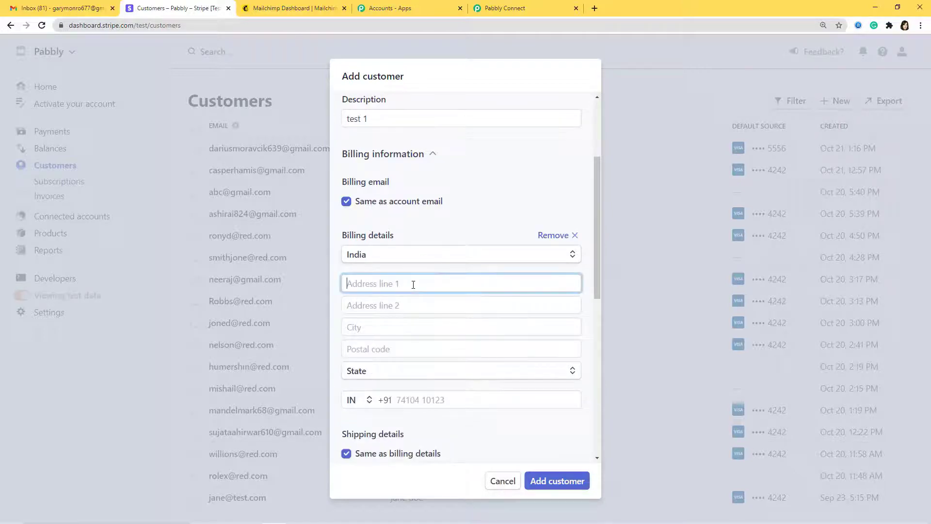
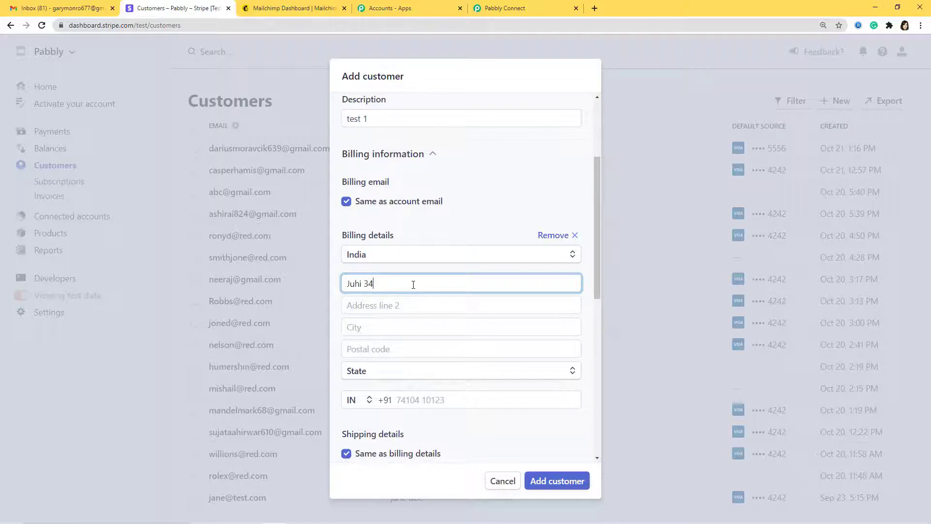
left_click(375, 328)
type("Bhopal")
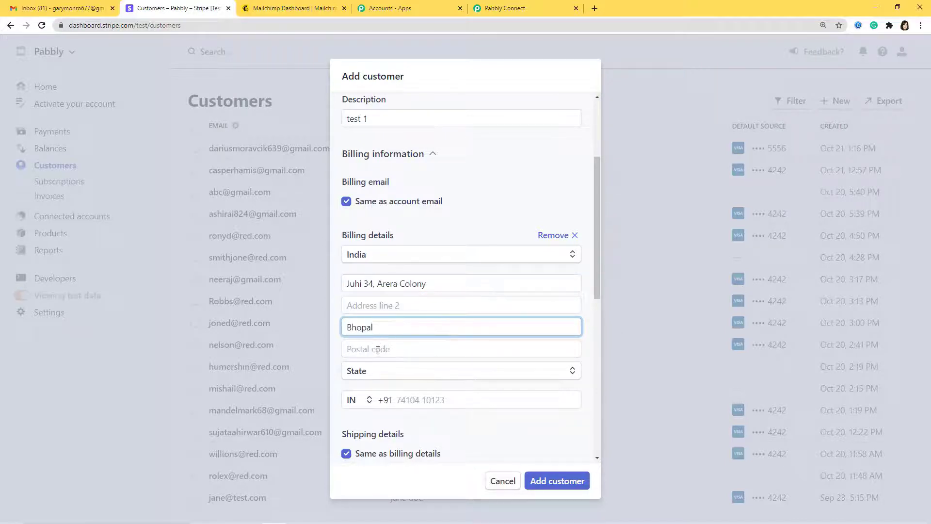
left_click(379, 350)
type("462026")
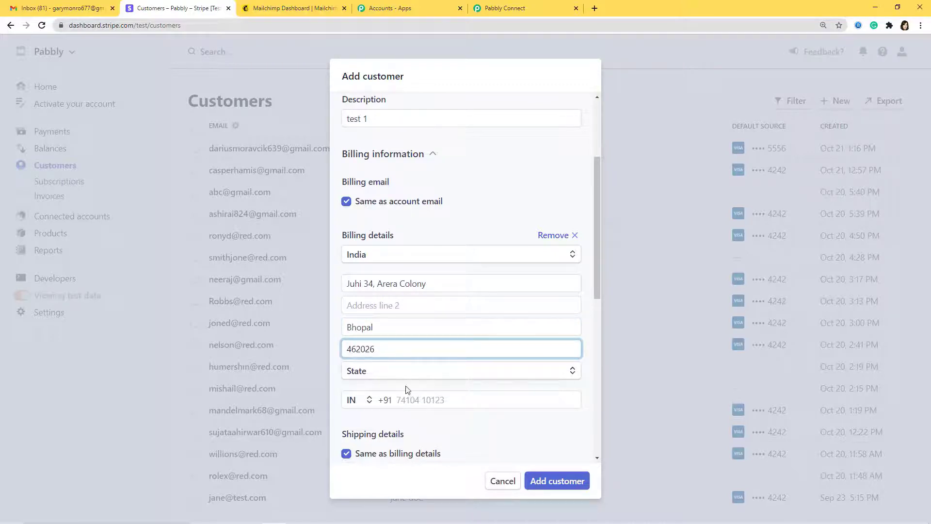
left_click(409, 377)
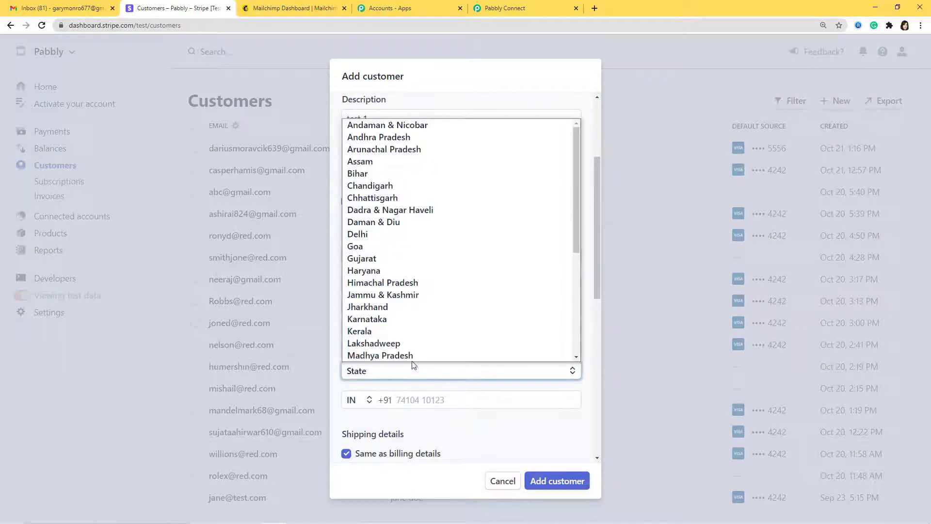
left_click(412, 356)
Step: Enter the billing phone, set the language to English, and create the customer
left_click(428, 400)
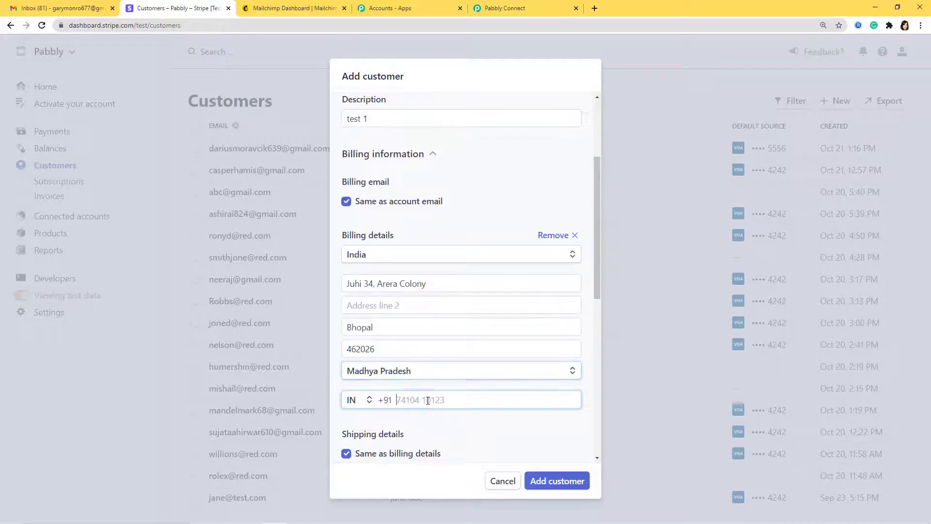
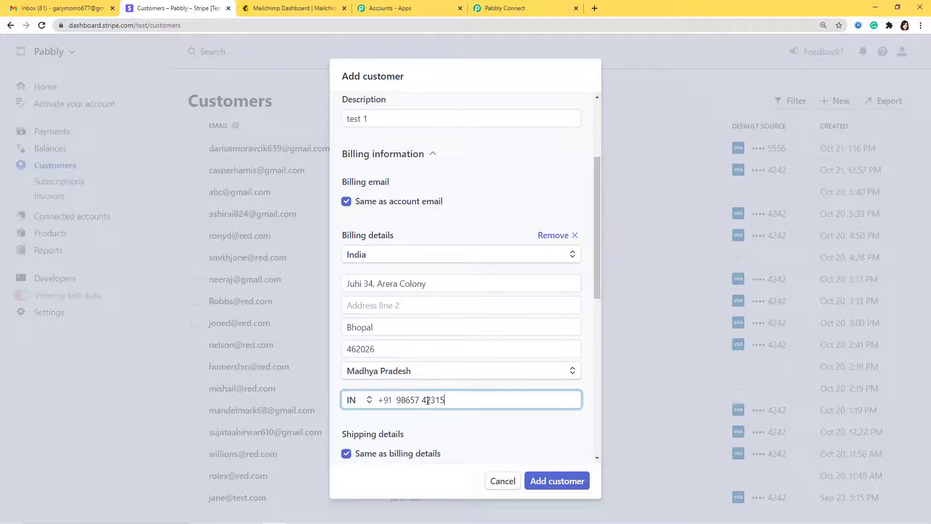
scroll(428, 399, "down", 4)
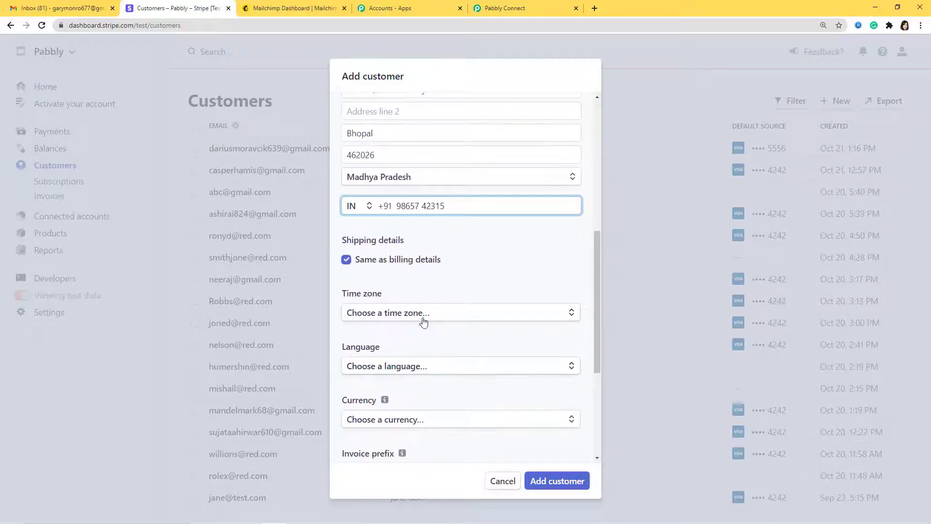
left_click(465, 365)
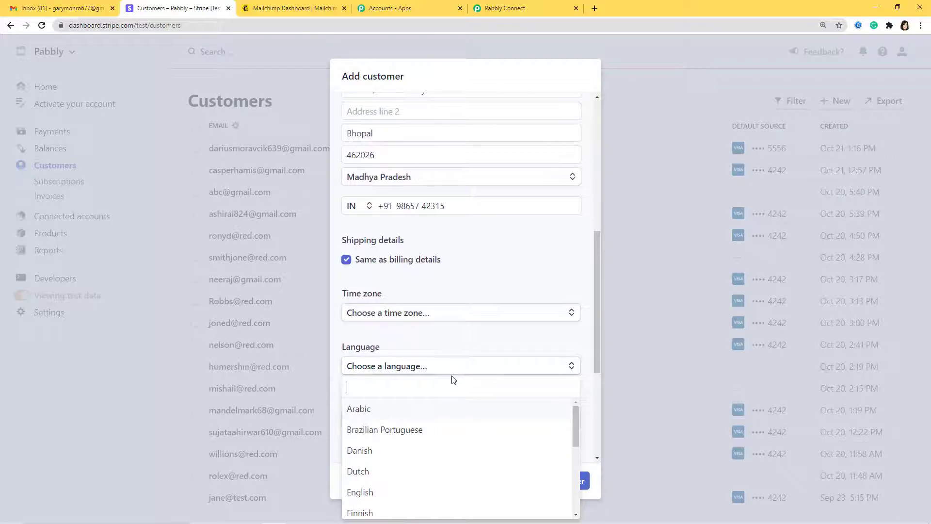
type("eng")
left_click(412, 410)
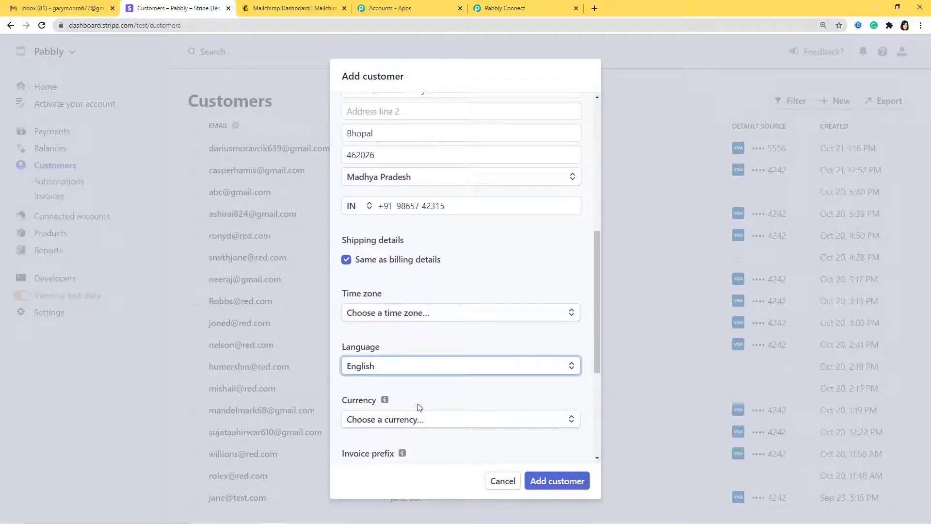
scroll(425, 422, "down", 2)
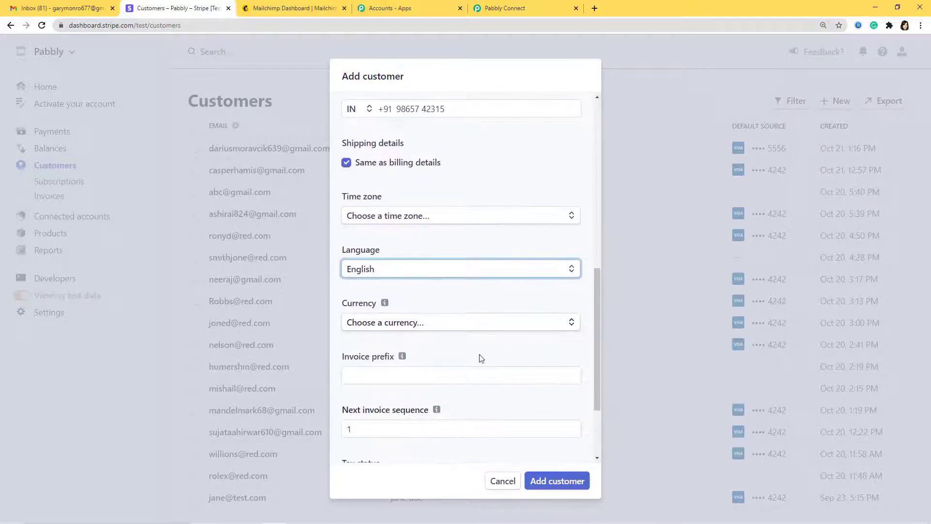
scroll(482, 349, "down", 2)
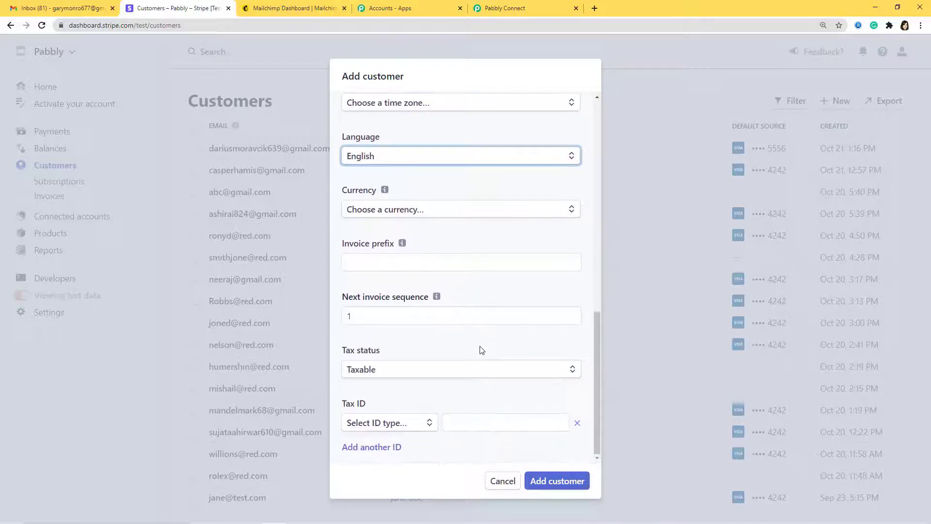
left_click(557, 483)
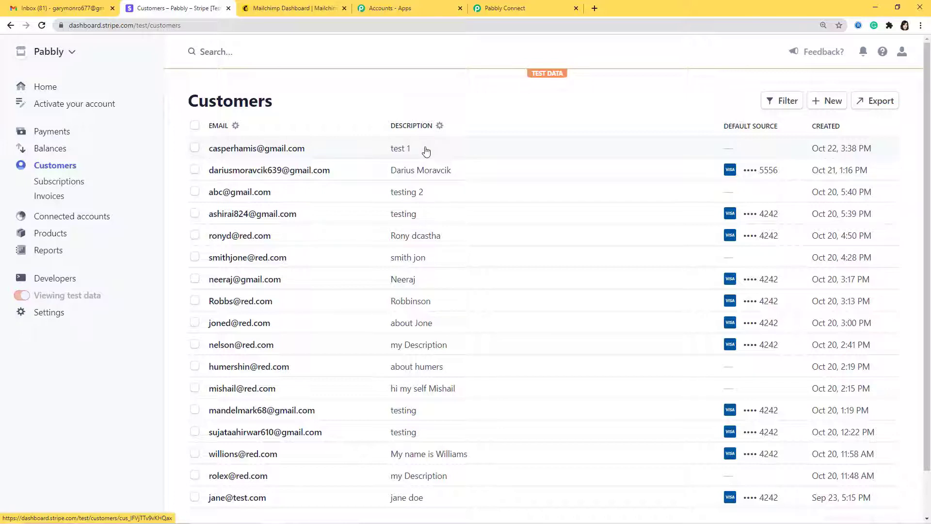
Step: Review the captured customer.created webhook response in Pabbly and save it, dismissing the confirmation
left_click(506, 14)
scroll(560, 279, "down", 6)
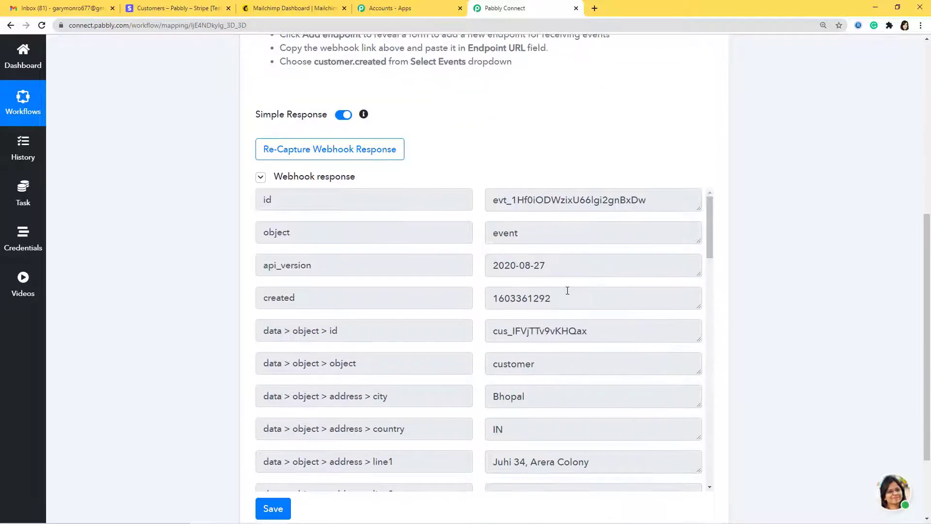
scroll(562, 286, "down", 2)
scroll(562, 286, "up", 1)
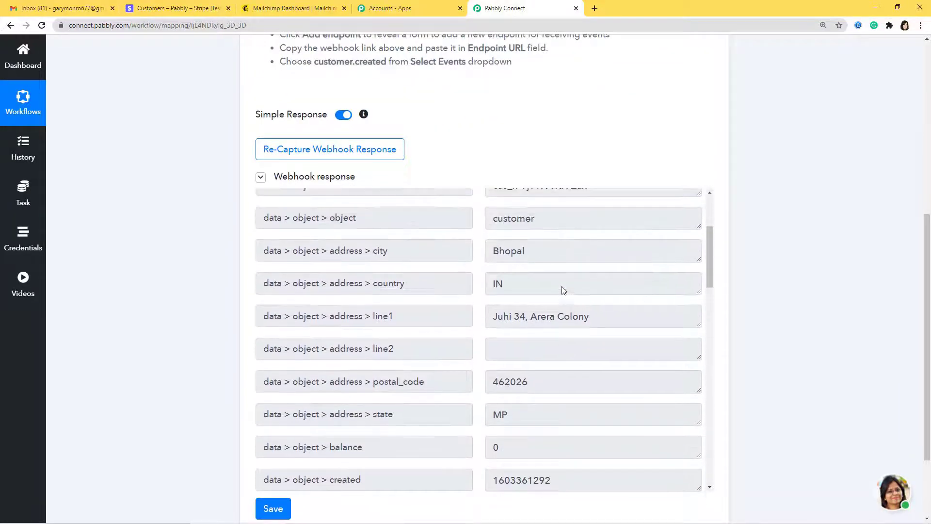
scroll(557, 310, "down", 8)
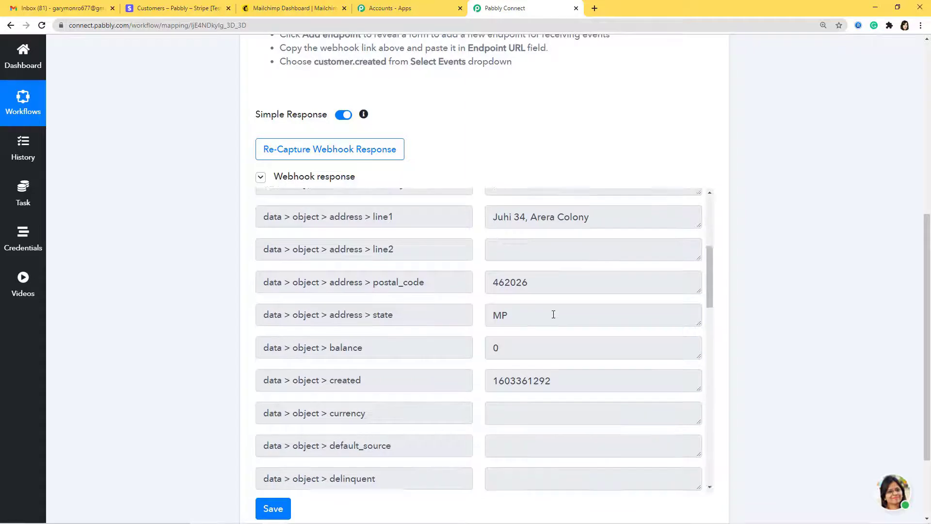
scroll(539, 311, "down", 5)
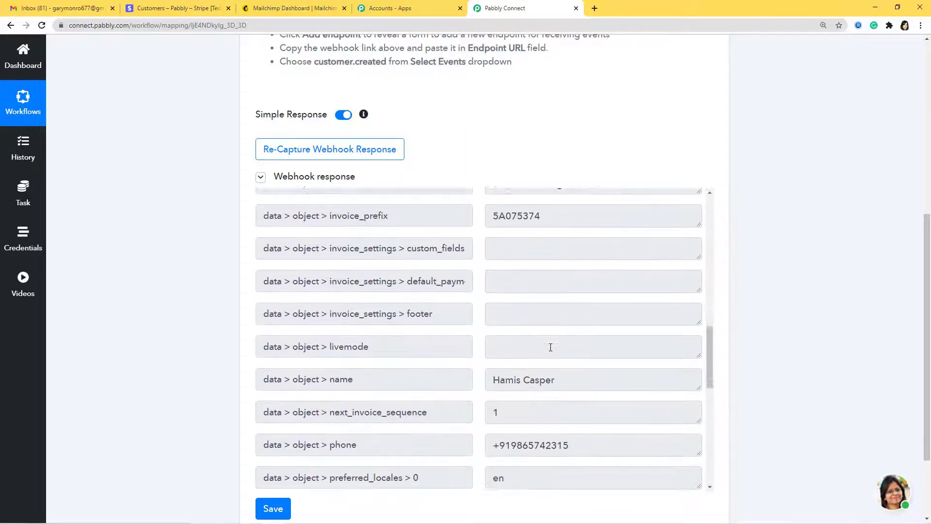
scroll(582, 360, "down", 10)
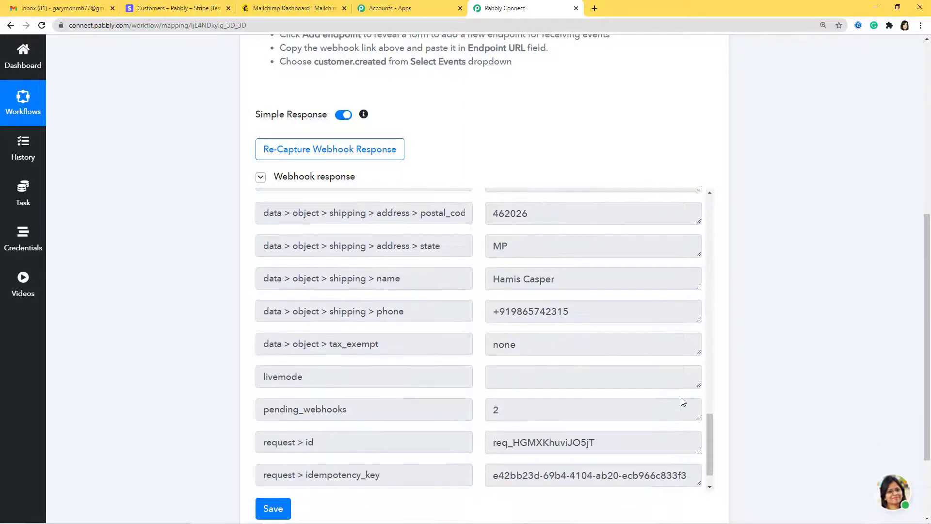
scroll(683, 397, "down", 2)
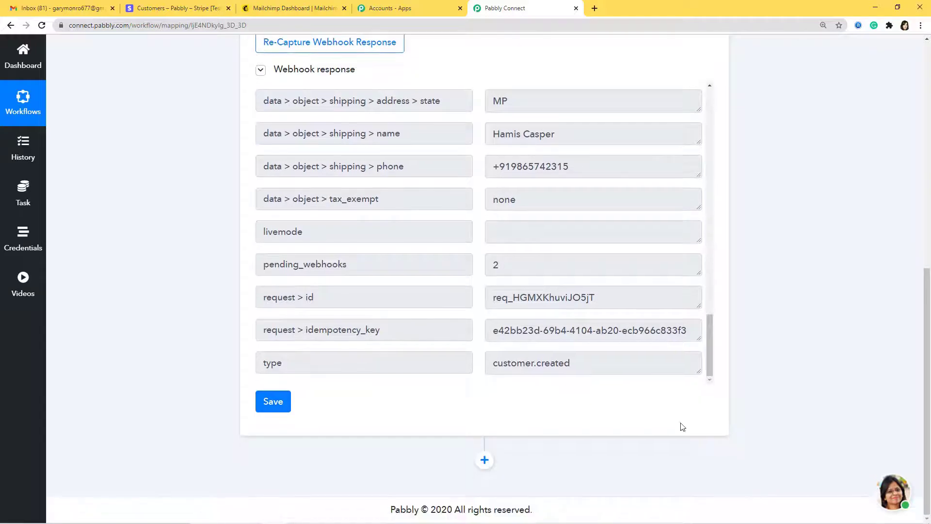
left_click(271, 407)
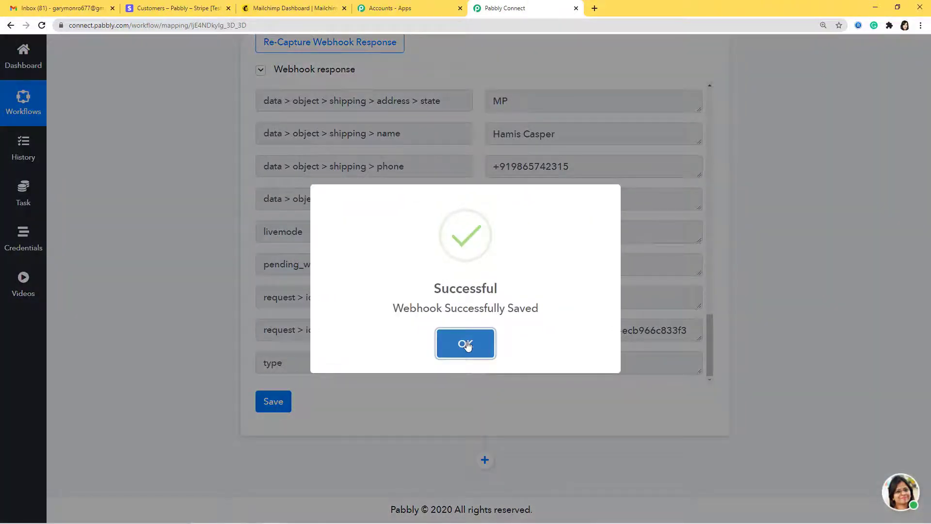
left_click(466, 344)
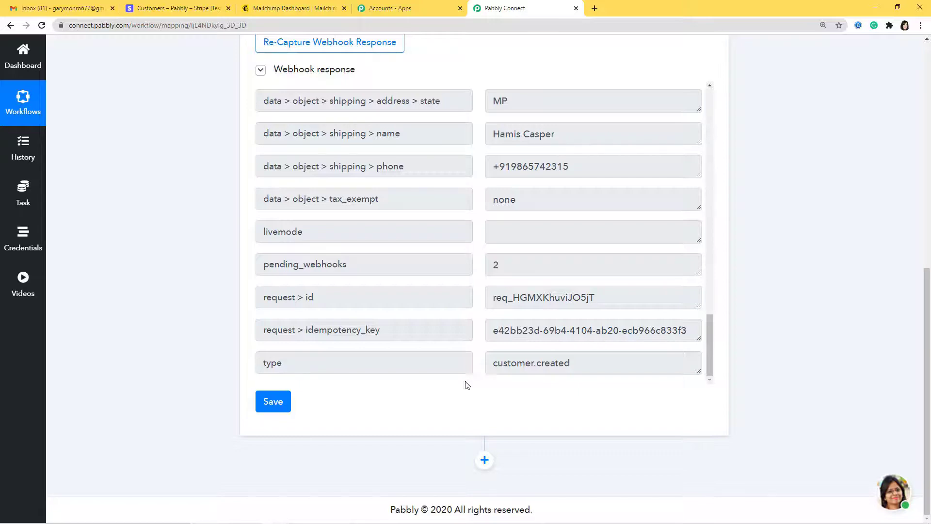
Step: Add an action step below the trigger using the MailChimp app
left_click(485, 461)
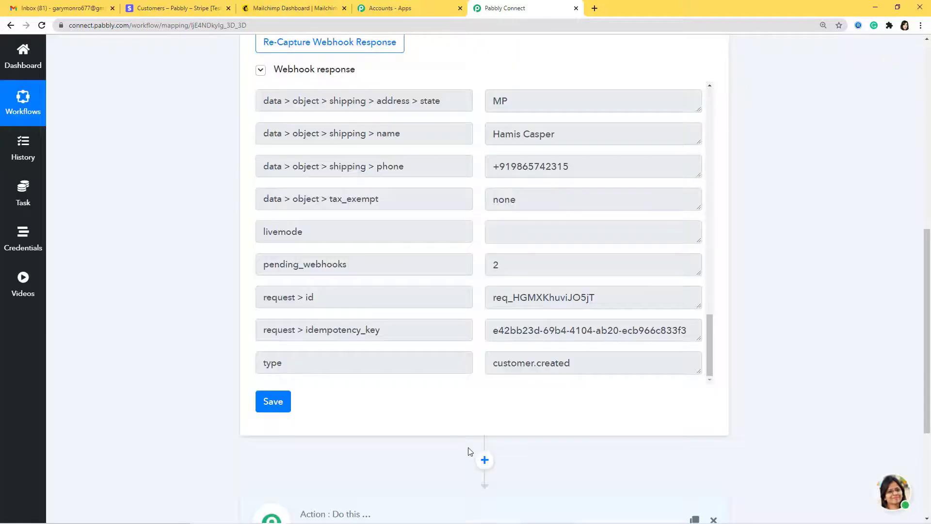
left_click(453, 409)
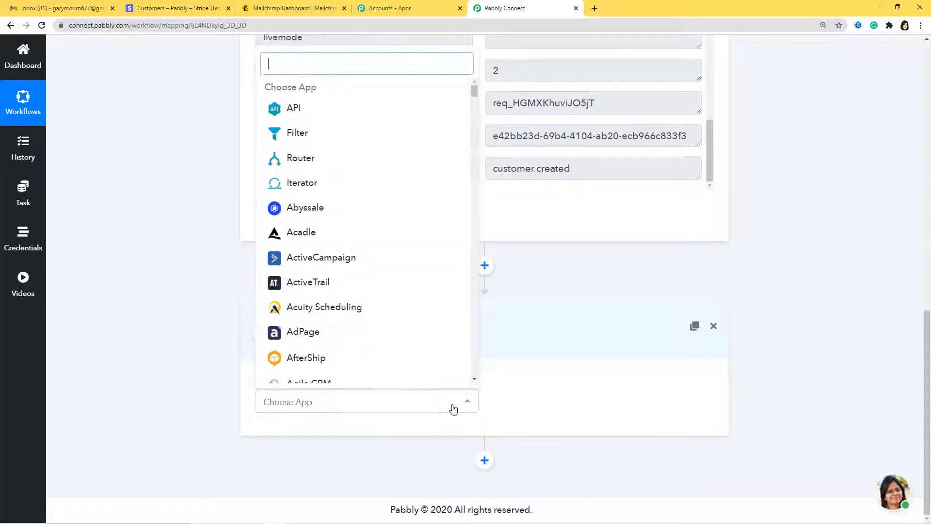
type("mailch")
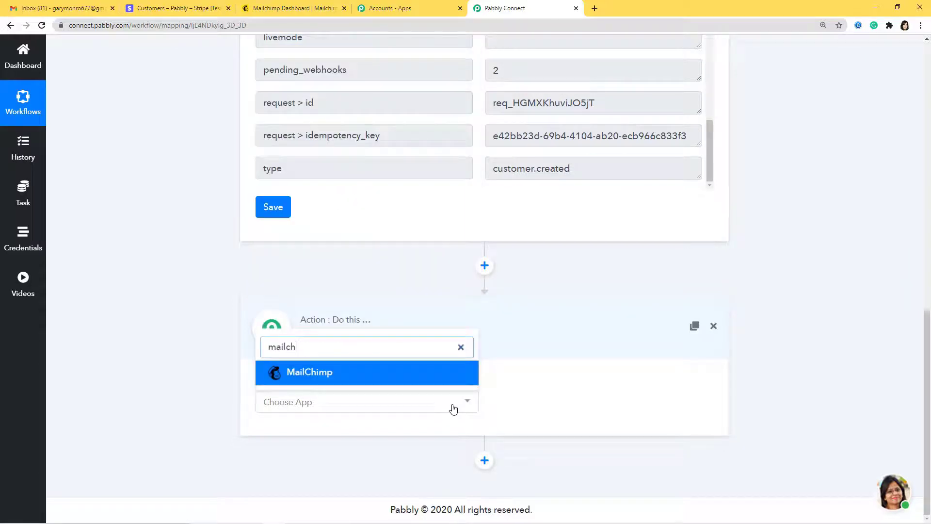
left_click(385, 369)
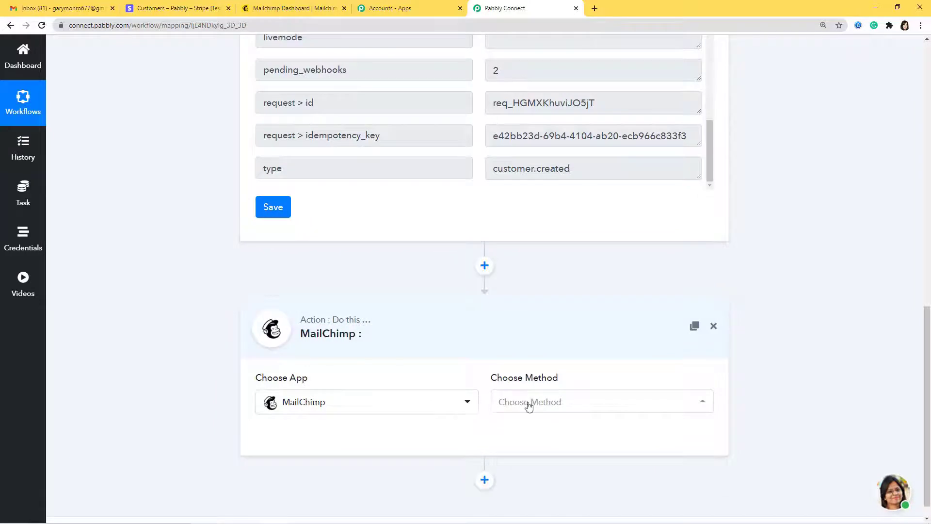
Step: Choose Add New Member as the method and start connecting the MailChimp account
left_click(538, 405)
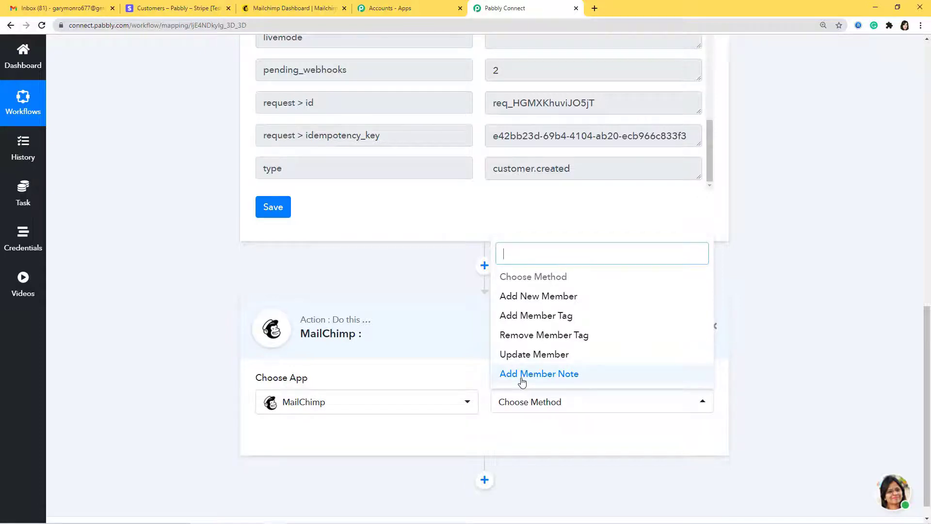
left_click(536, 304)
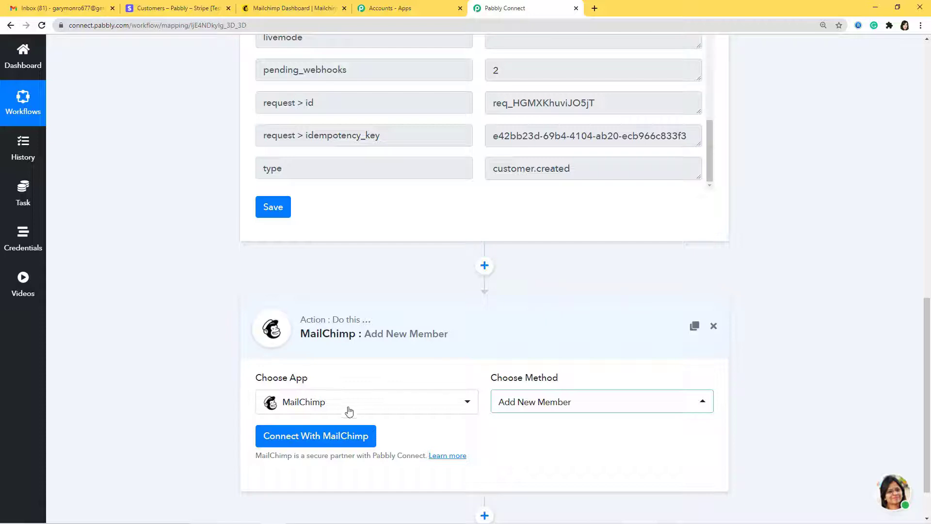
left_click(332, 439)
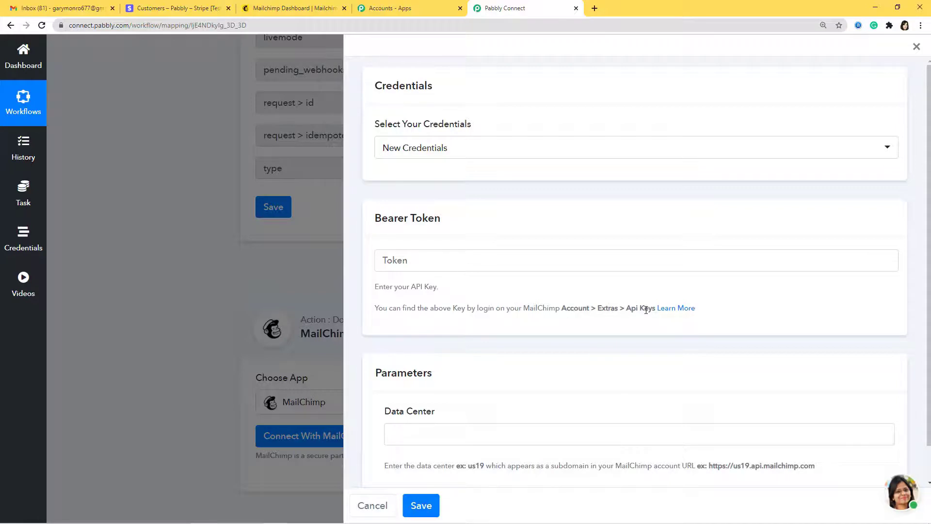
Step: In Mailchimp, go through Account > Extras to the API keys page
left_click(300, 8)
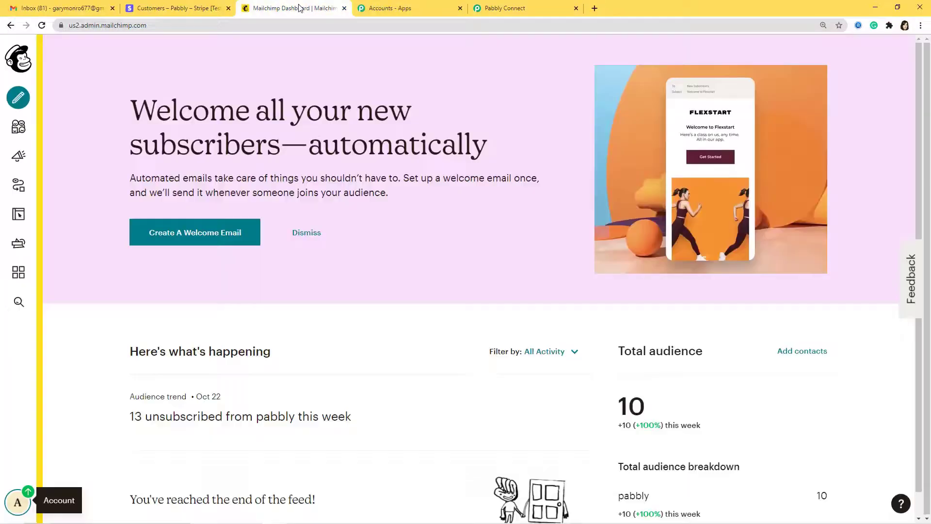
left_click(20, 501)
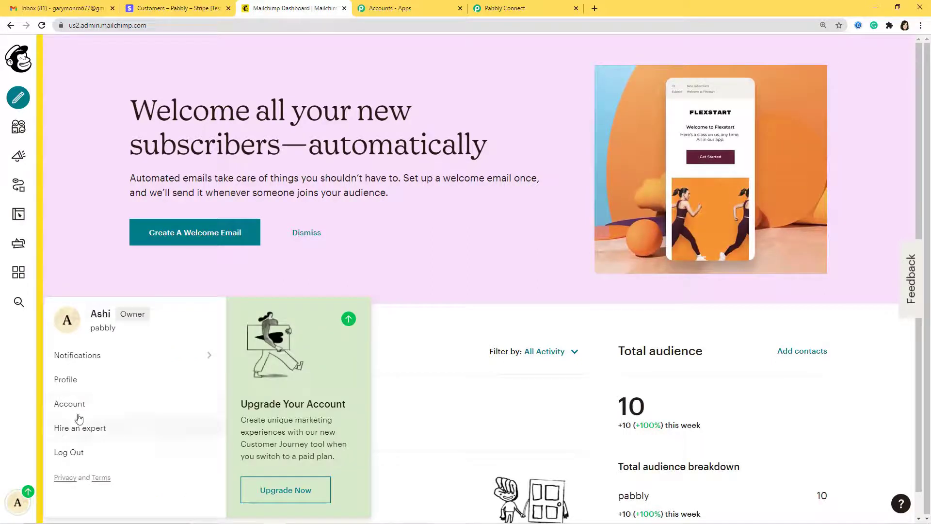
left_click(66, 405)
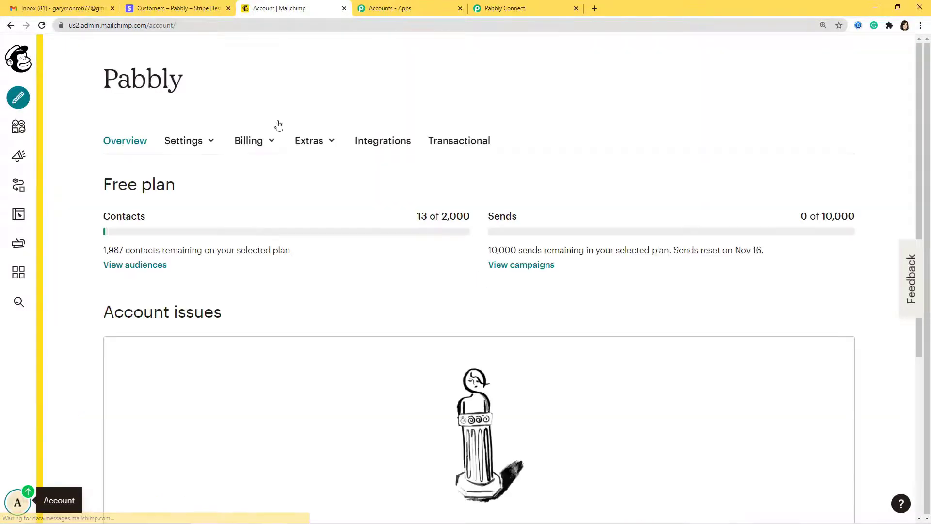
left_click(316, 145)
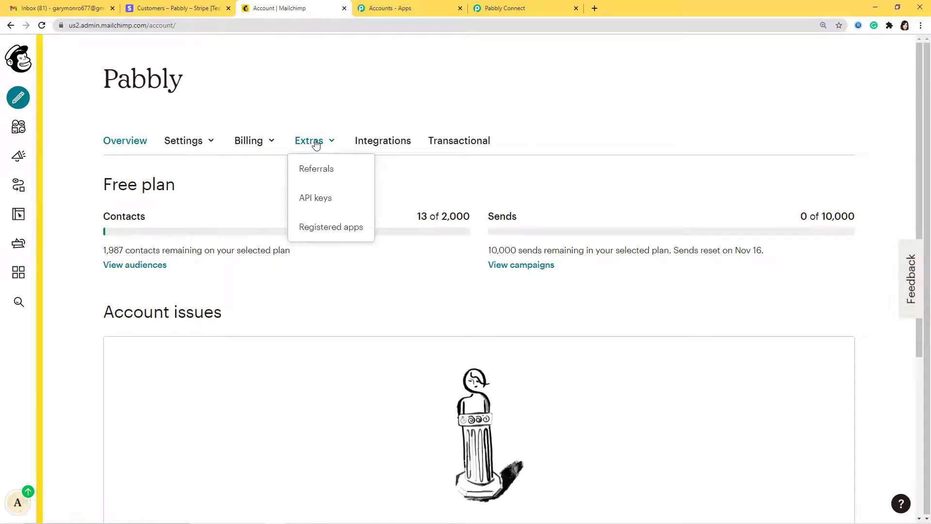
left_click(330, 203)
scroll(362, 269, "down", 3)
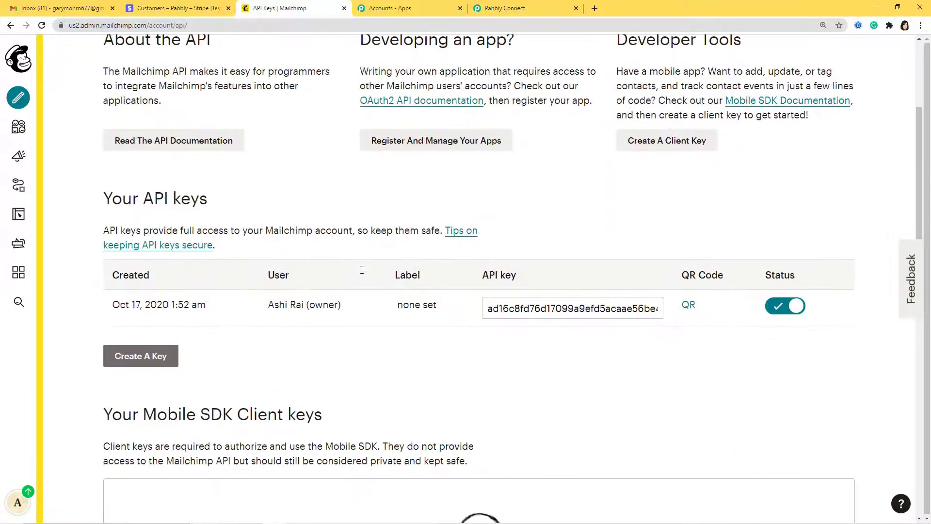
scroll(362, 270, "down", 2)
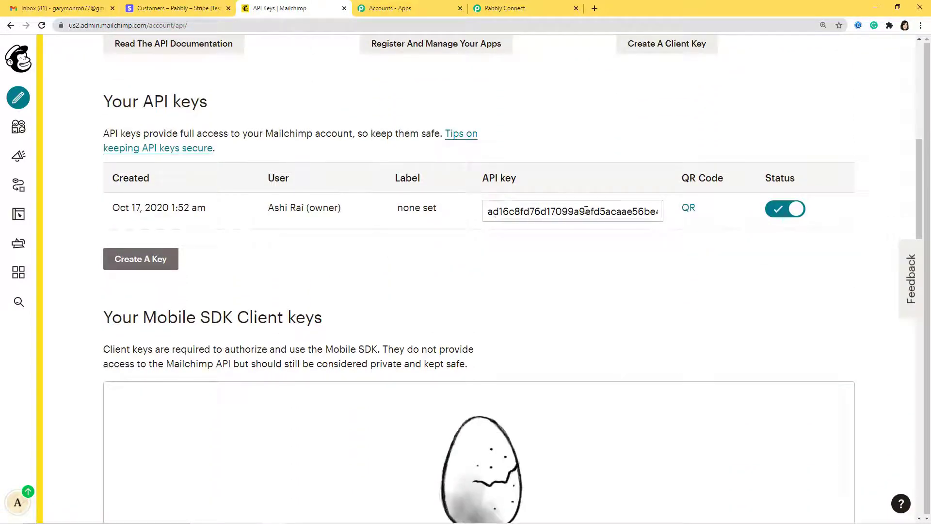
Step: Select the existing API key and go back to Pabbly Connect
left_click(491, 212)
left_click_drag(583, 206, 752, 209)
key("ctrl+c")
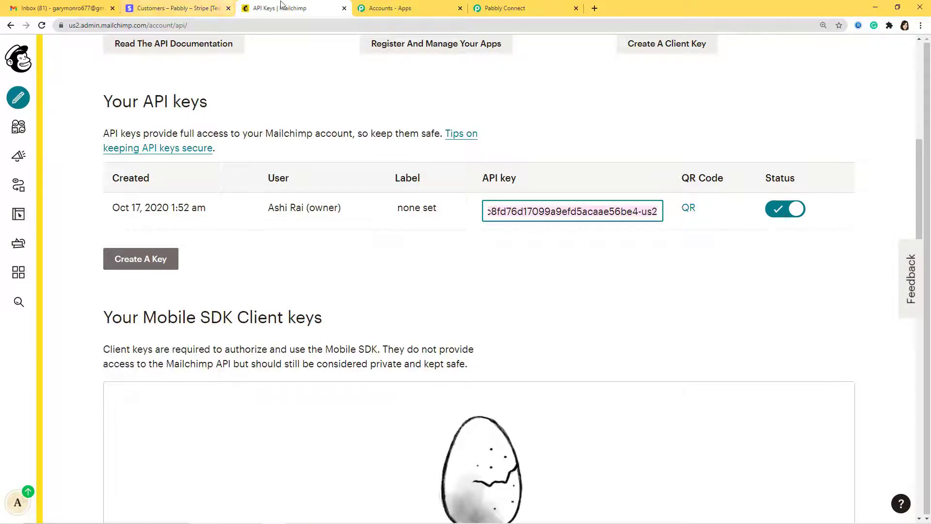
left_click(495, 11)
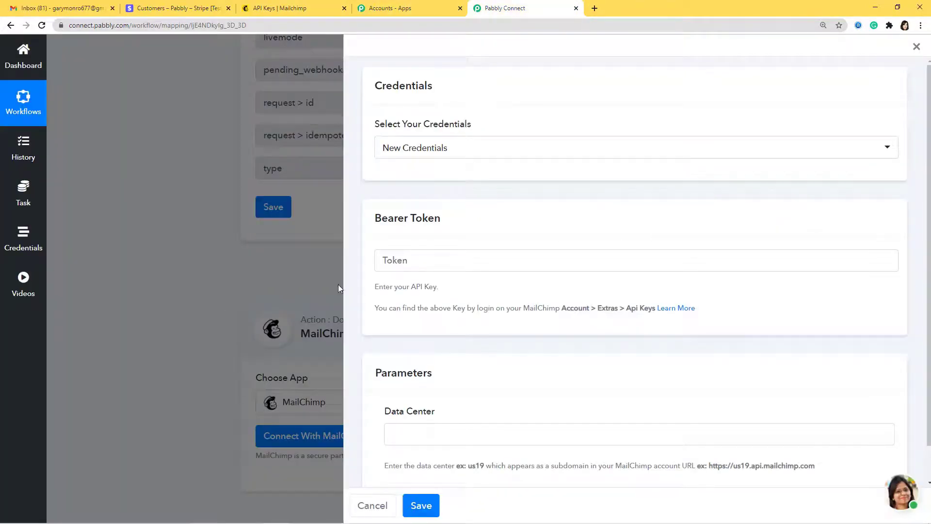
Step: Paste the Mailchimp API key into the Bearer Token field
left_click(398, 260)
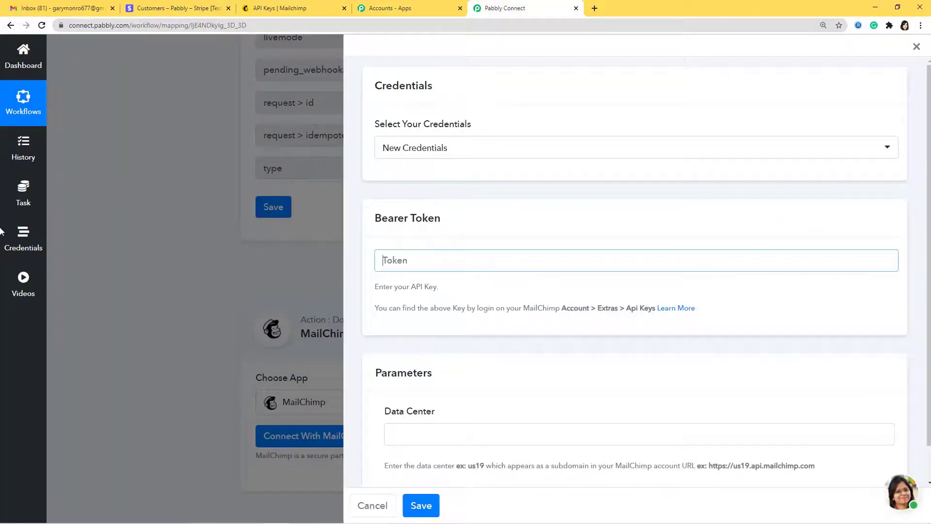
key("ctrl+v")
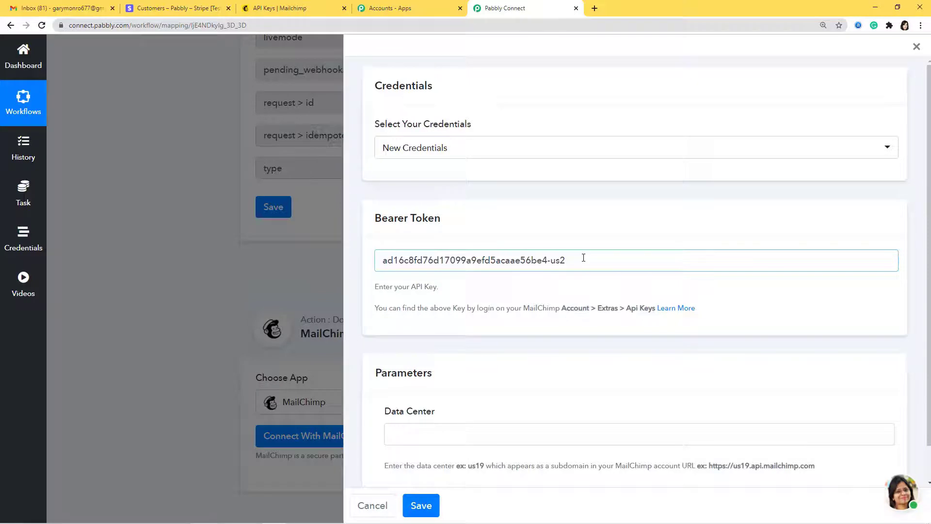
scroll(530, 350, "down", 1)
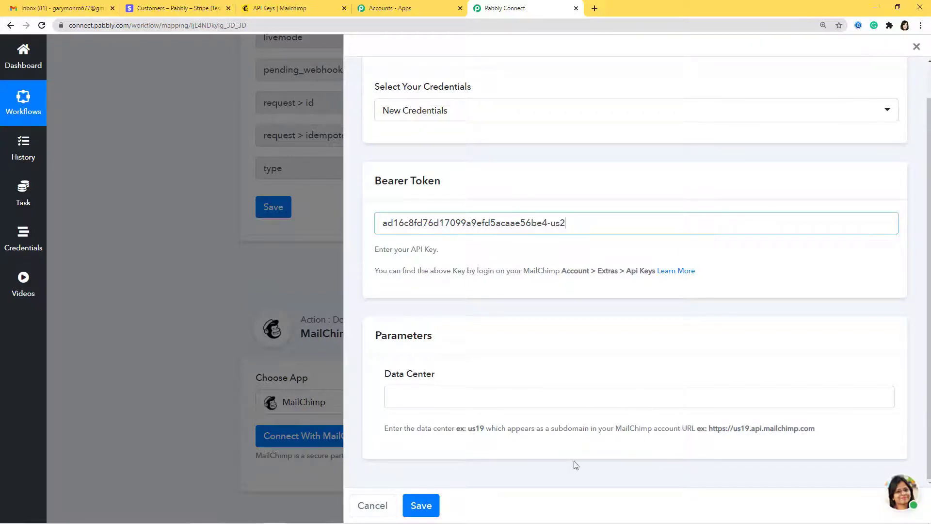
Step: Copy data center 'us2' from the Mailchimp URL into Data Center and save the connection
left_click(287, 4)
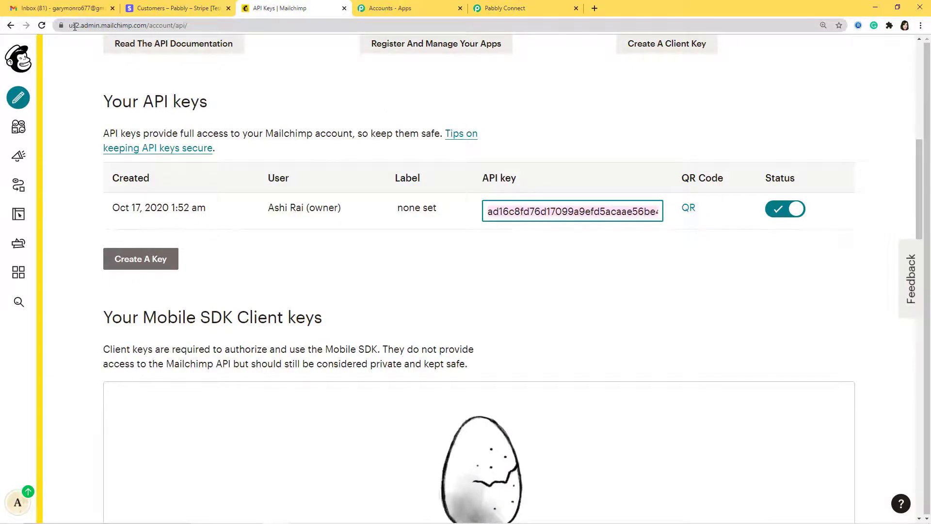
left_click_drag(69, 27, 80, 26)
key("ctrl+c")
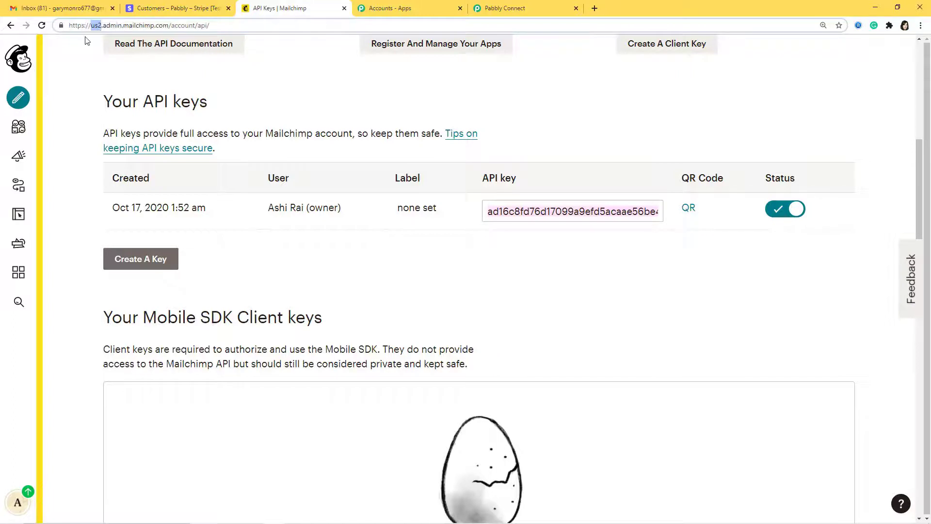
left_click(534, 9)
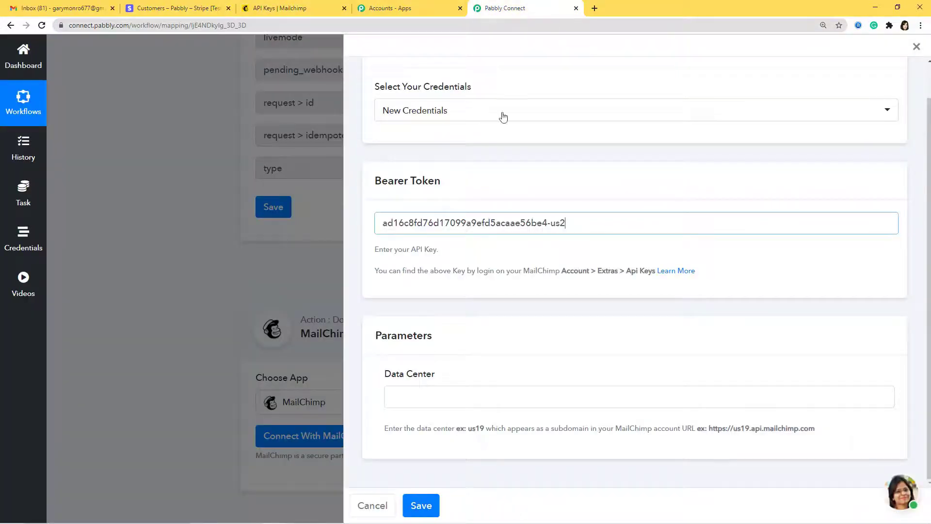
left_click(433, 397)
key("ctrl+v")
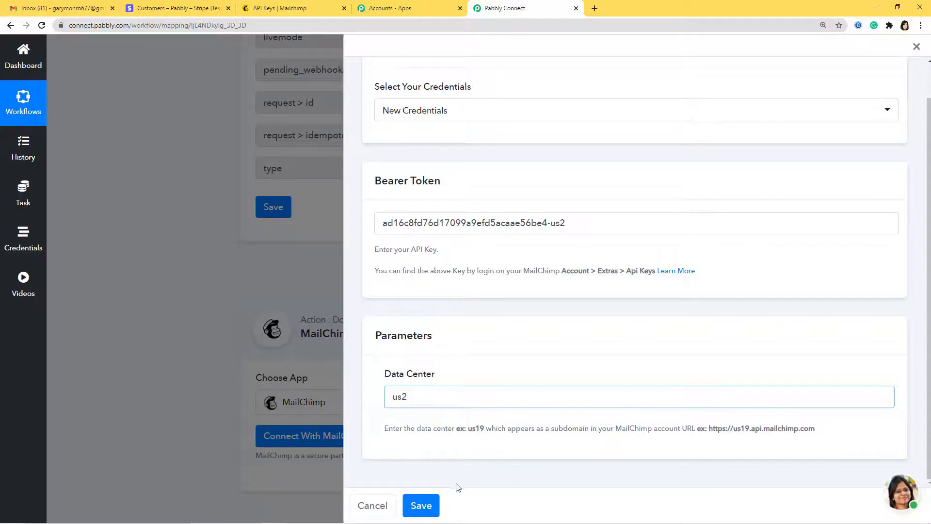
left_click(421, 506)
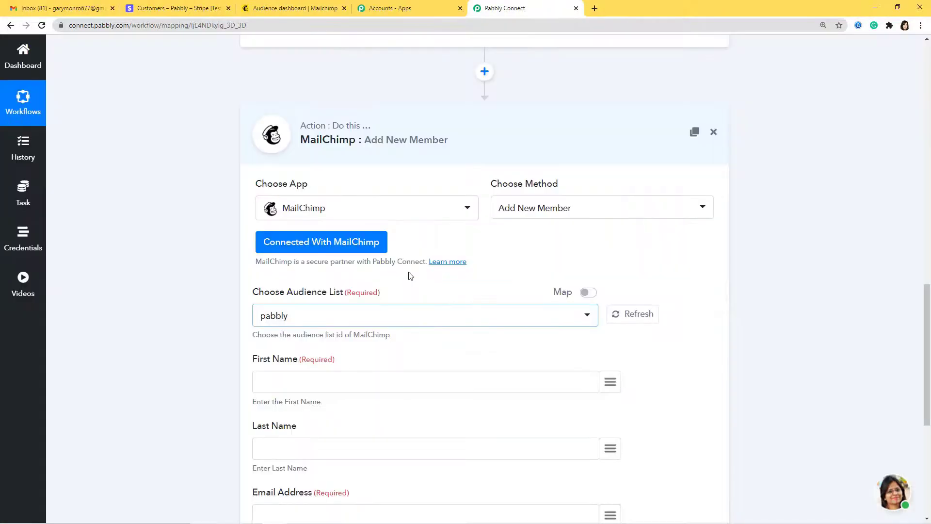
Step: Map the Stripe customer's name field to First Name
scroll(357, 200, "down", 2)
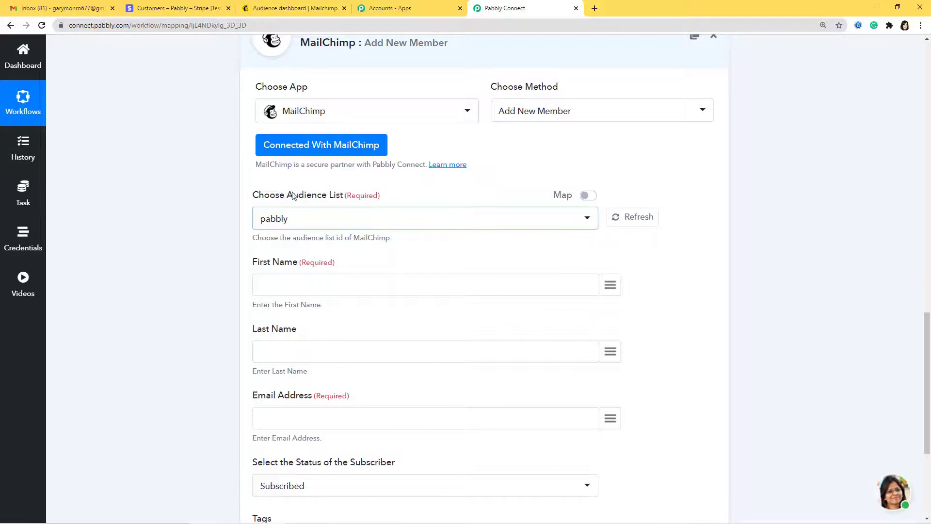
scroll(417, 247, "down", 1)
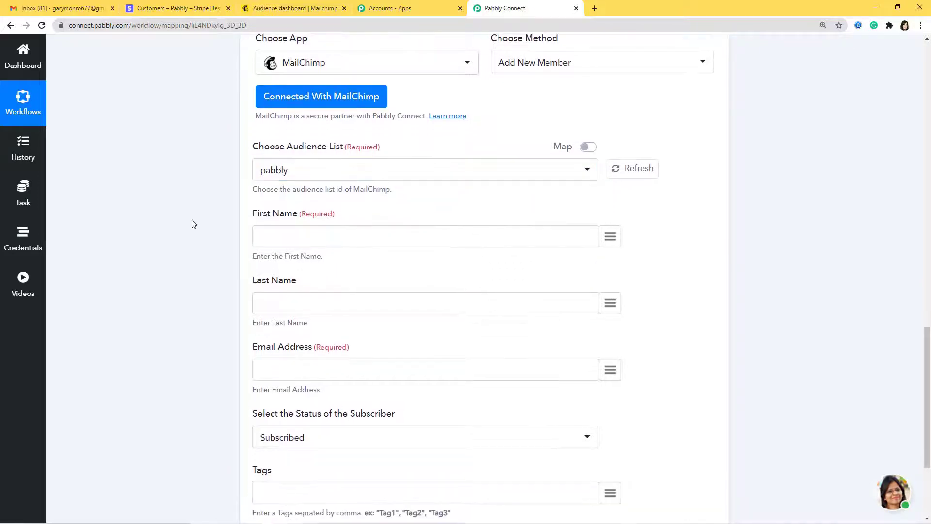
left_click(611, 238)
type("name")
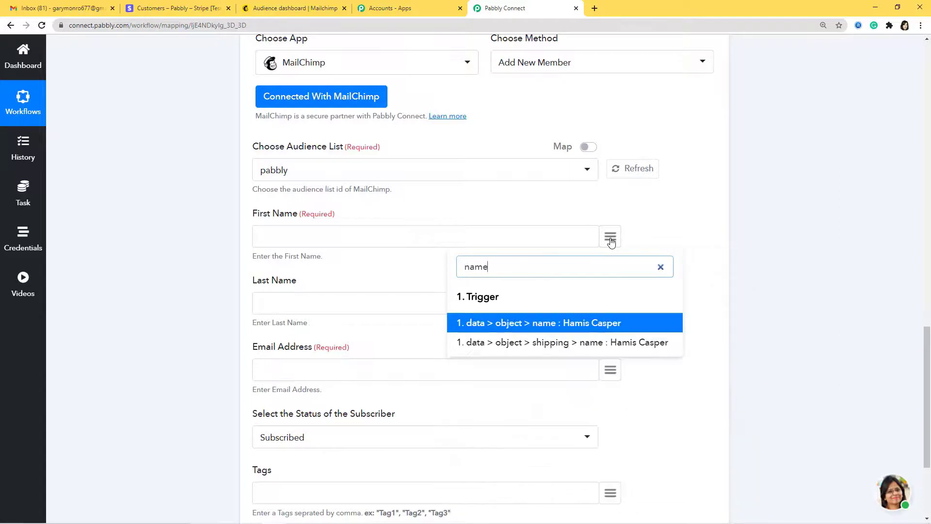
left_click(582, 324)
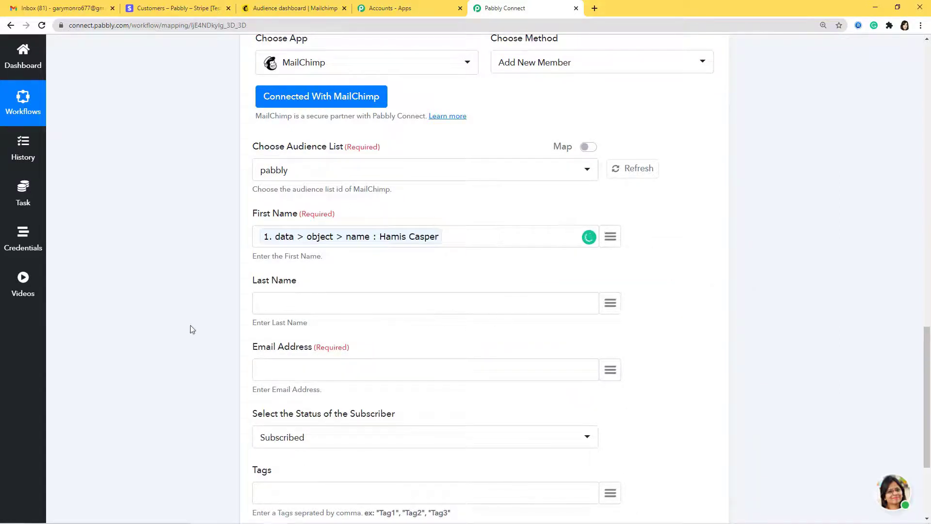
Step: Map the Stripe customer's email to Email Address and save the step with a test
scroll(558, 362, "down", 2)
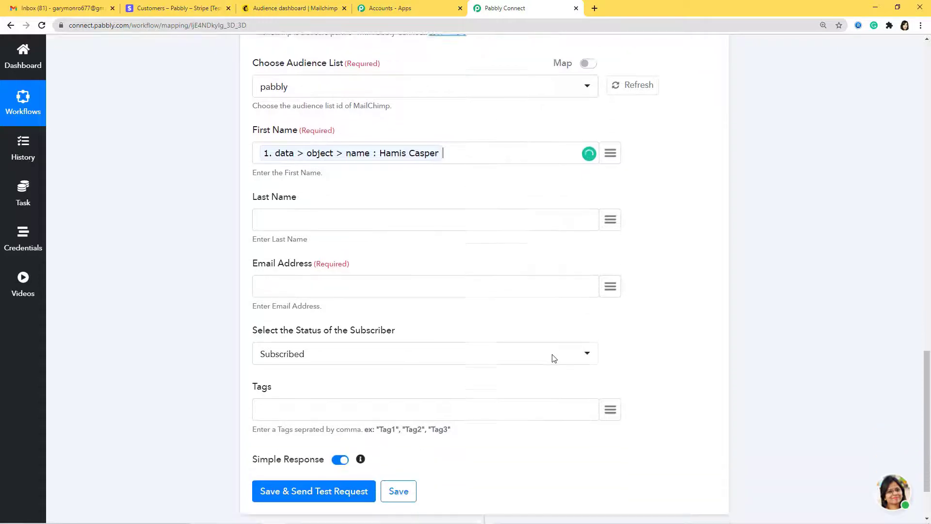
left_click(615, 278)
type("emai")
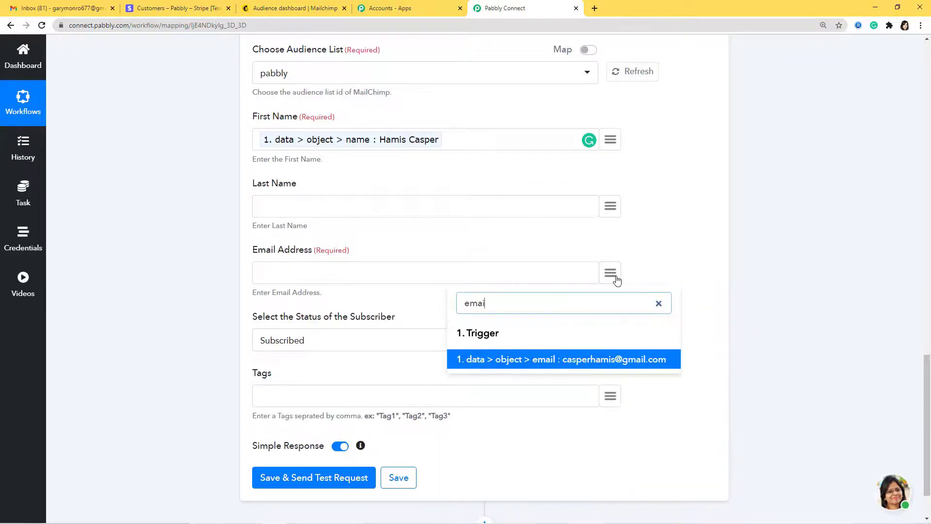
left_click(642, 364)
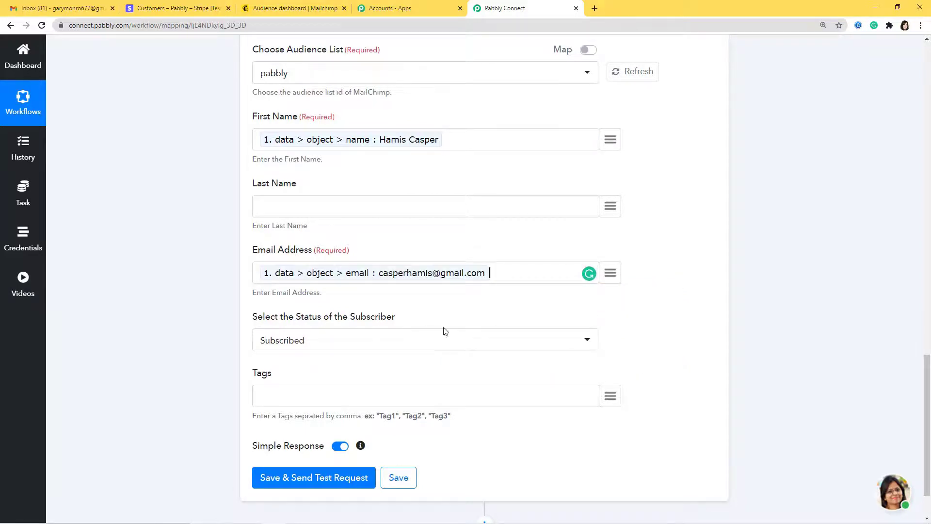
scroll(507, 355, "down", 2)
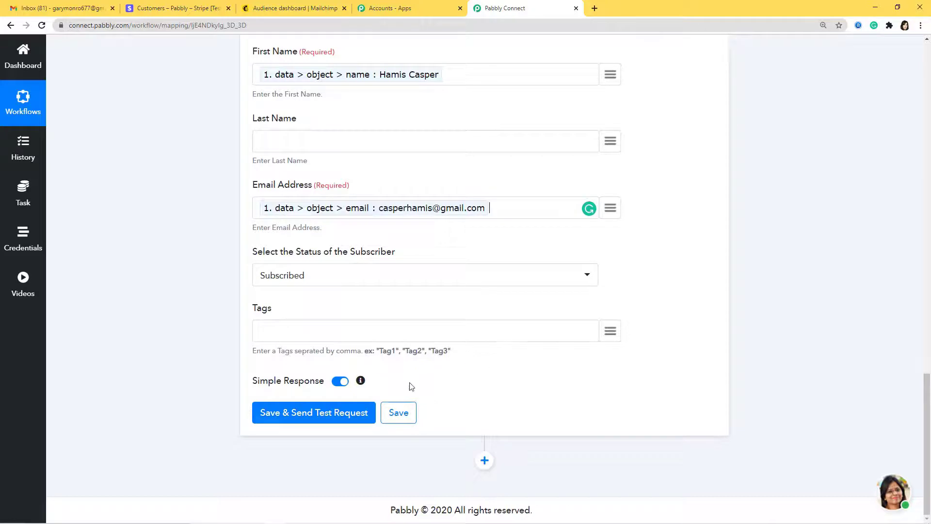
left_click(325, 414)
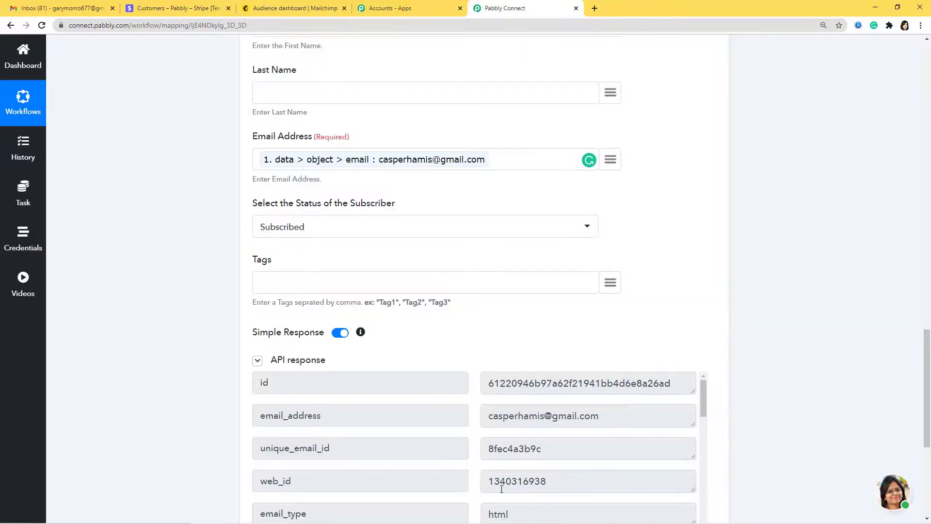
Step: Review the new member's API response, then go to the Mailchimp Audience dashboard
scroll(606, 410, "down", 10)
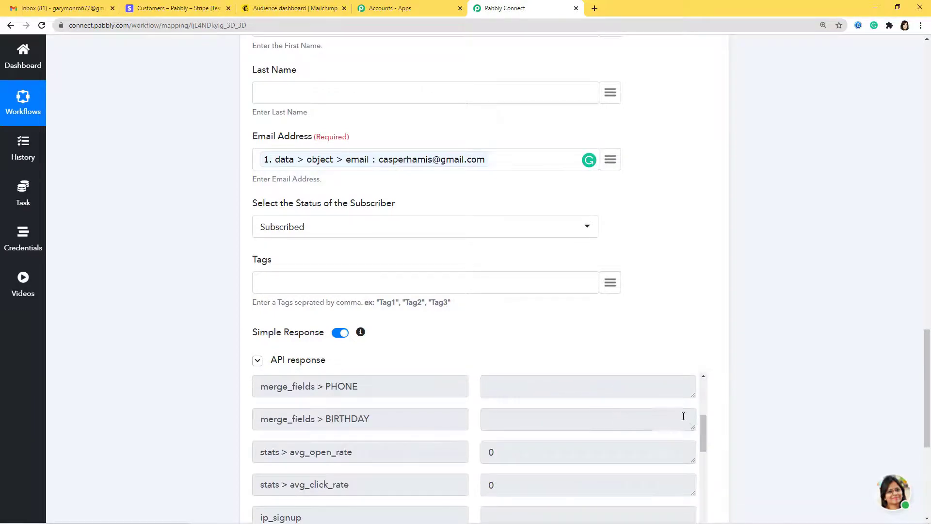
scroll(742, 430, "down", 5)
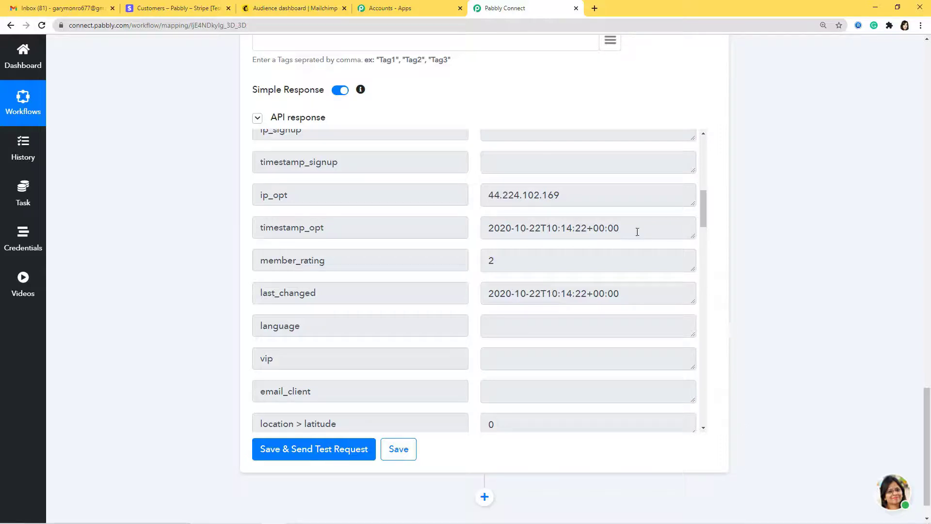
left_click(297, 9)
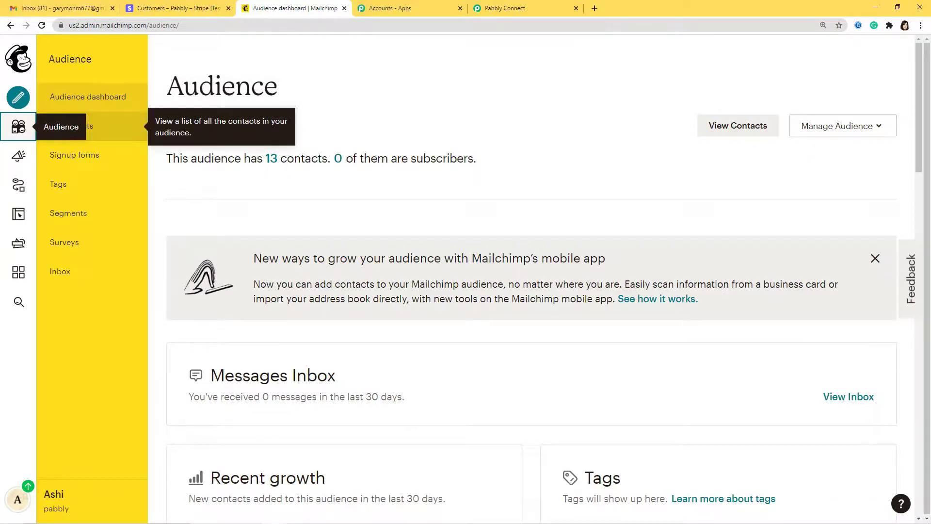
Step: Show All contacts, with the new Stripe customer at the top as Subscribed via API
left_click(102, 132)
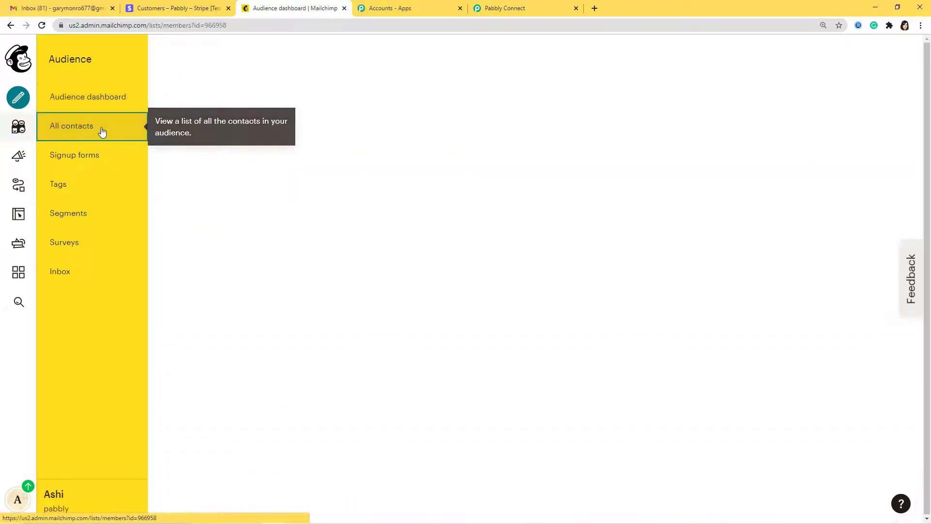
scroll(469, 213, "down", 2)
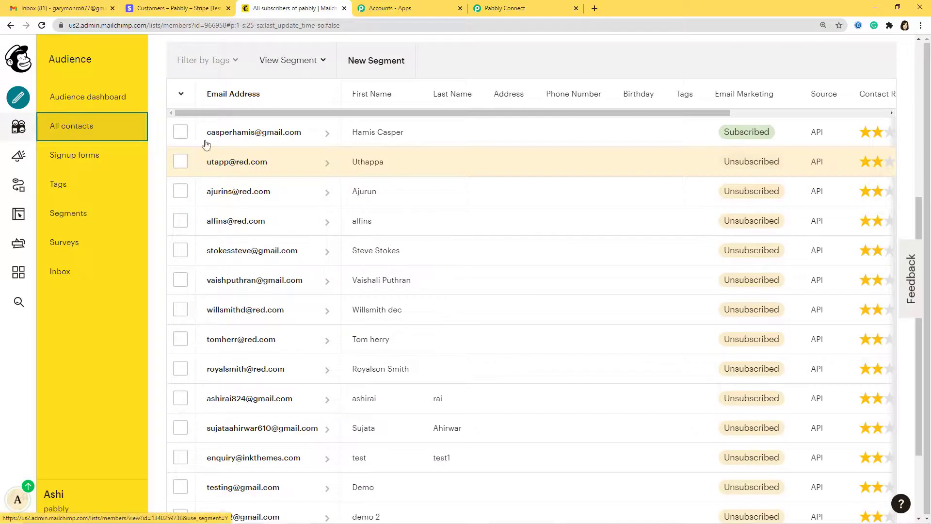
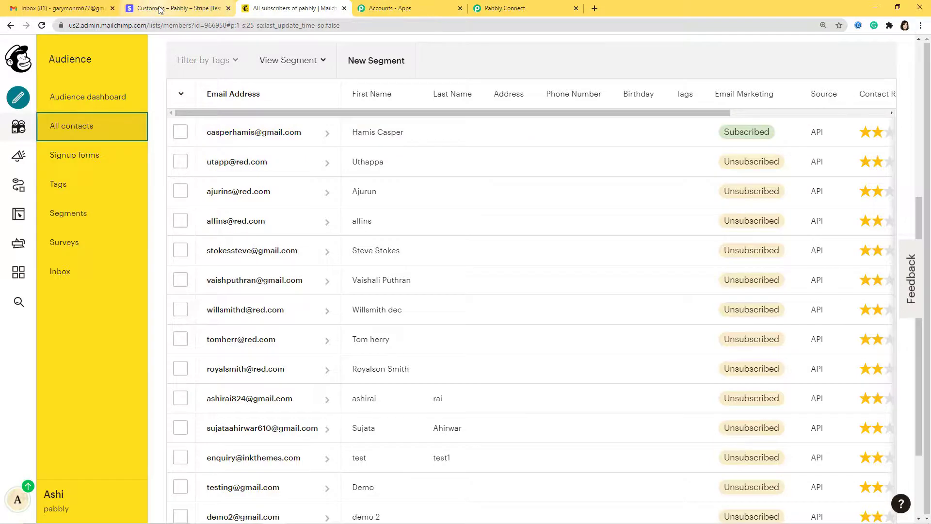
Step: Start a new Stripe customer and enter the customer's full name and account e-mail
left_click(156, 8)
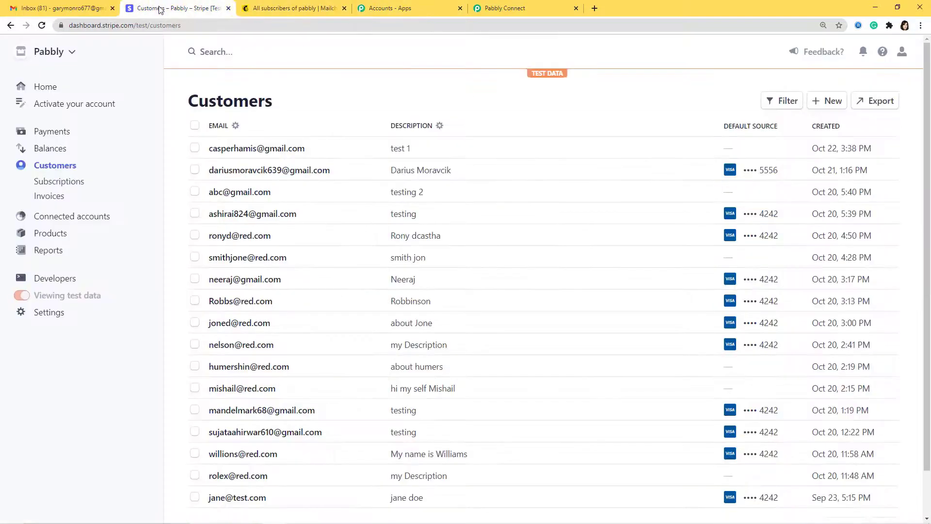
left_click(828, 103)
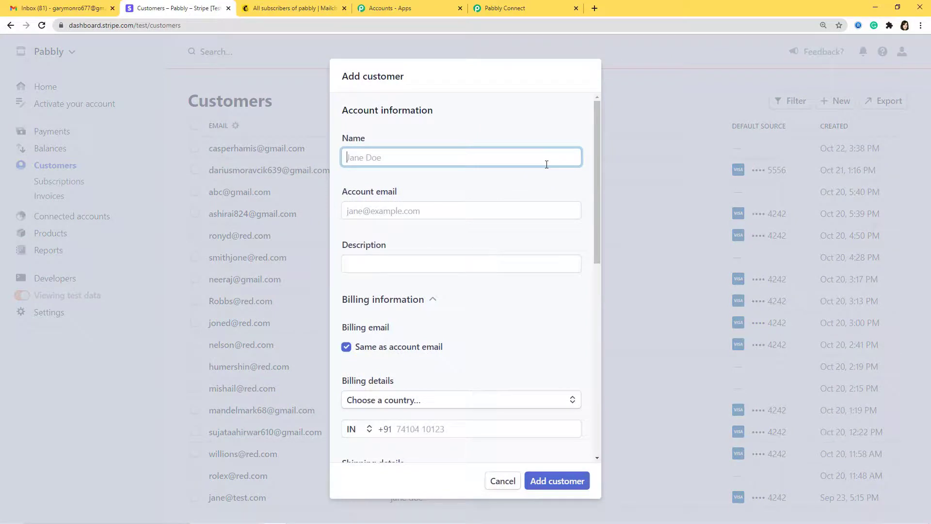
left_click(528, 210)
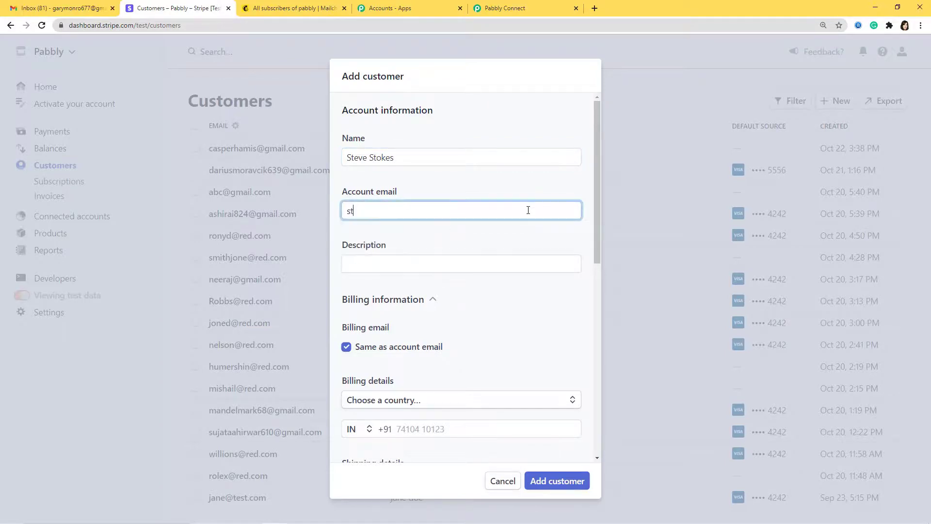
Step: Add the description 'test 2' and open the billing country list
left_click(492, 262)
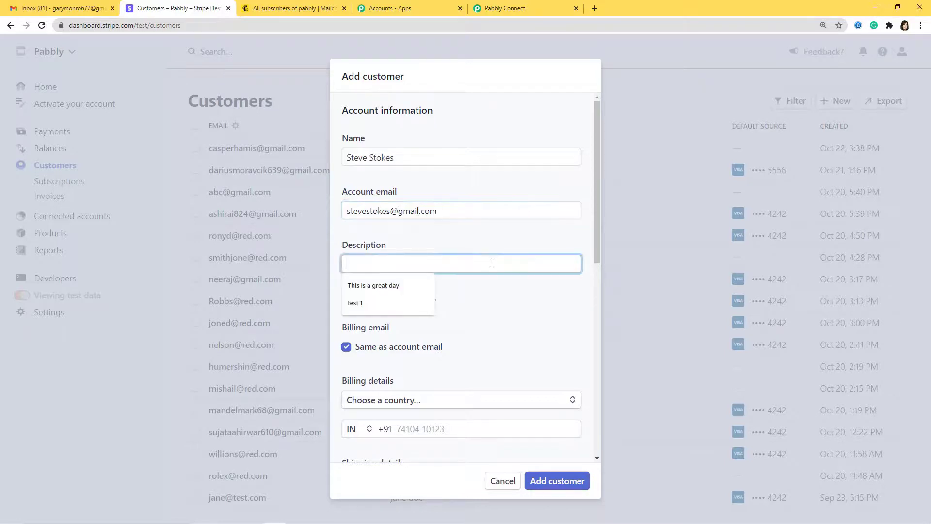
type("test 2")
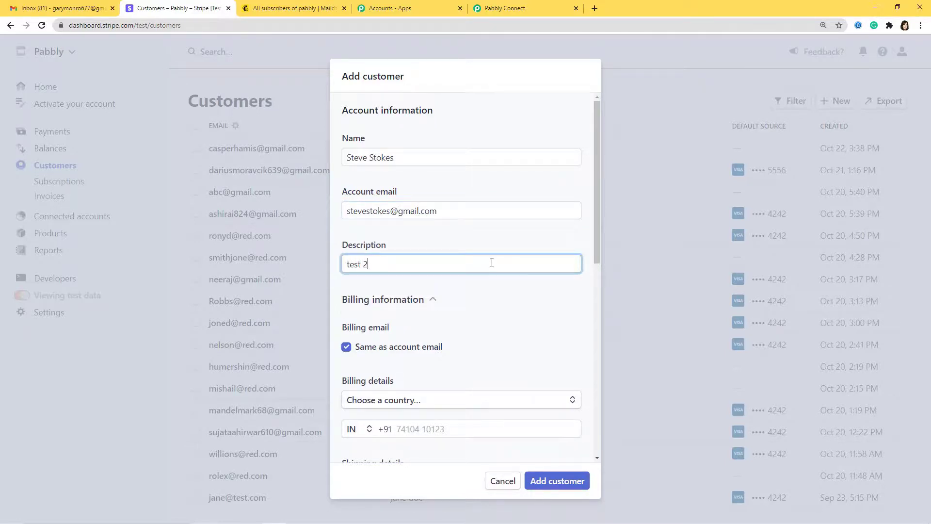
scroll(507, 347, "down", 3)
left_click(529, 255)
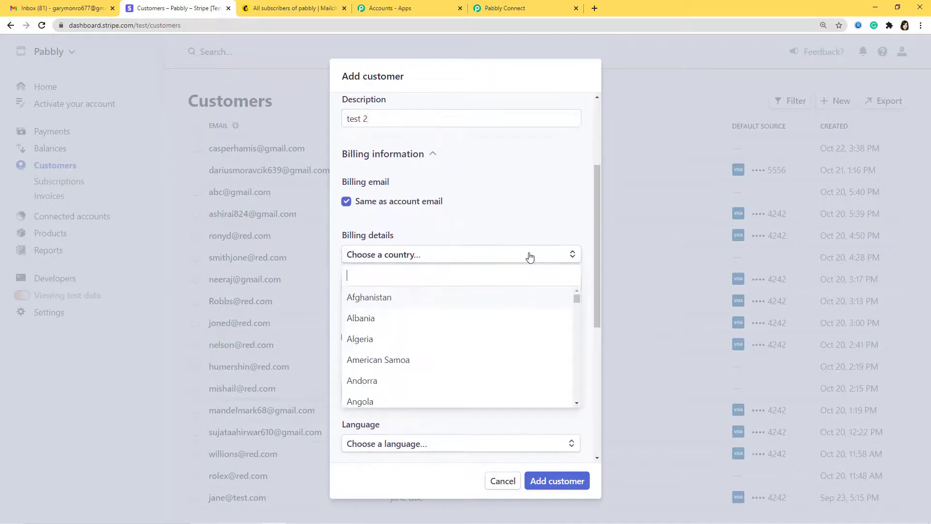
Step: Fill in an India billing address with street, city, postal code and state Madhya Pradesh
type("India")
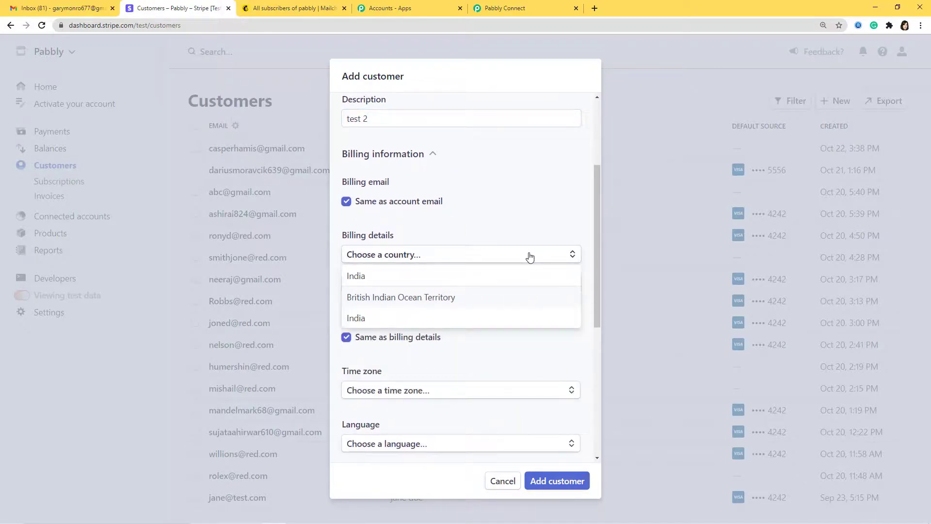
left_click(448, 316)
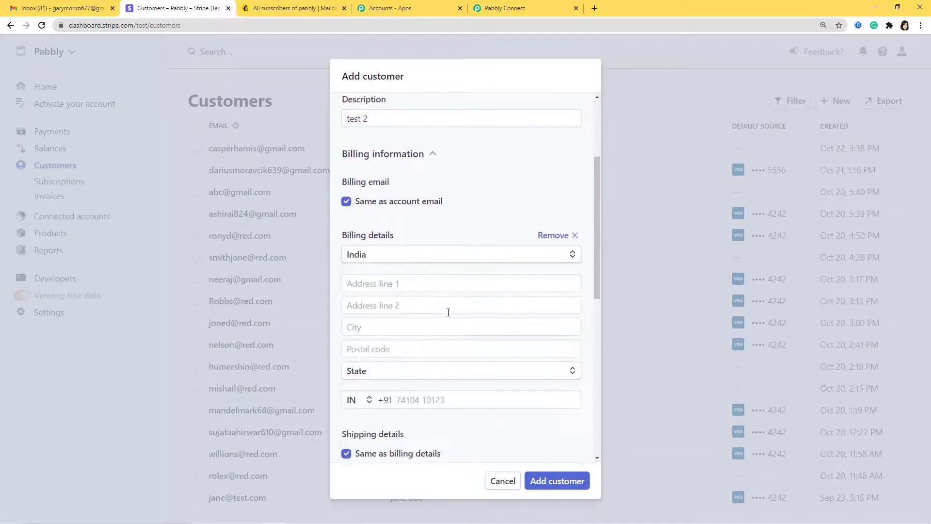
left_click(467, 286)
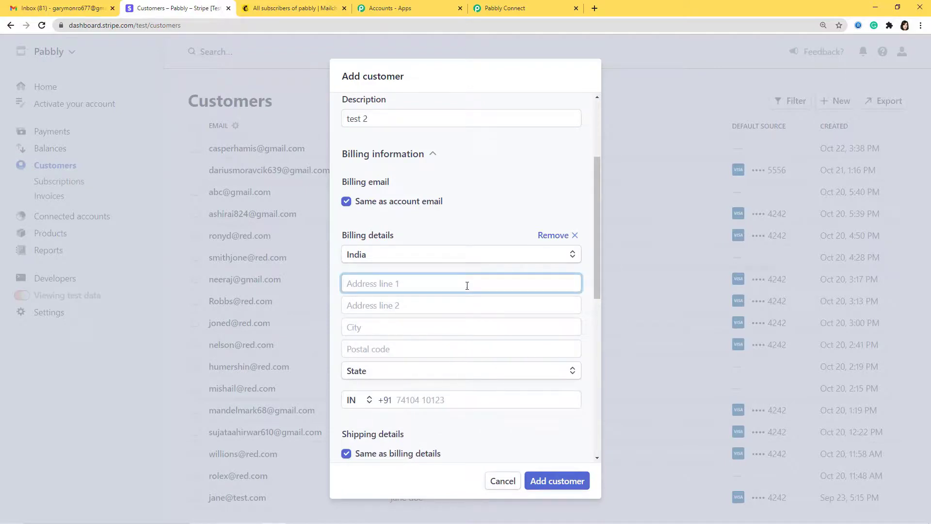
left_click(425, 325)
type("Bhopal")
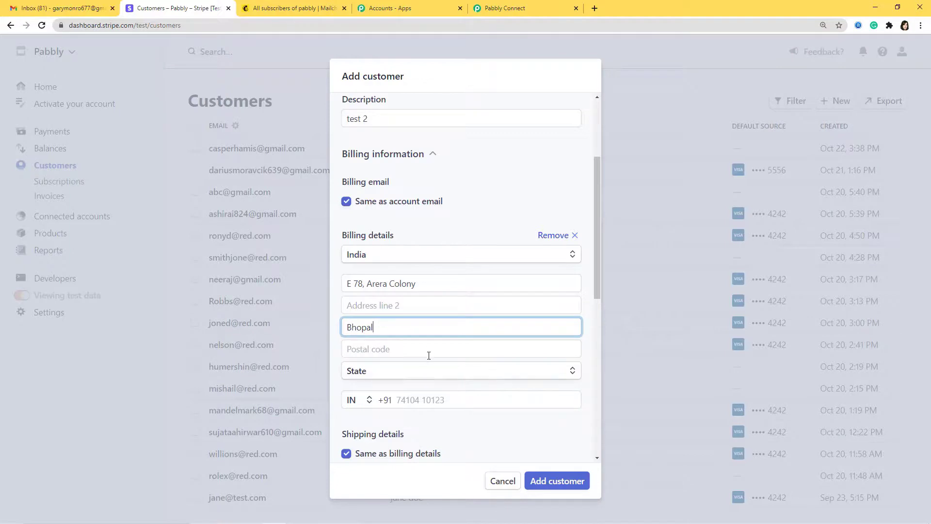
left_click(430, 350)
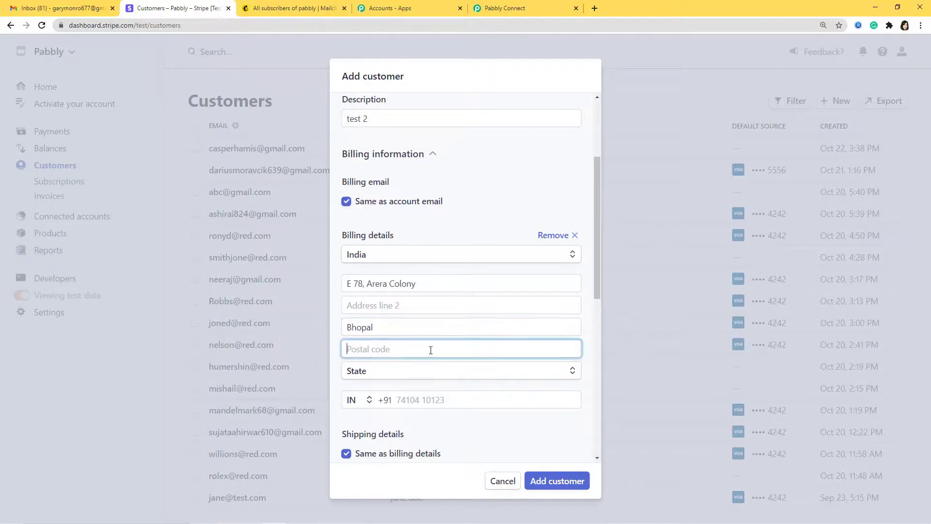
type("462023")
left_click(445, 371)
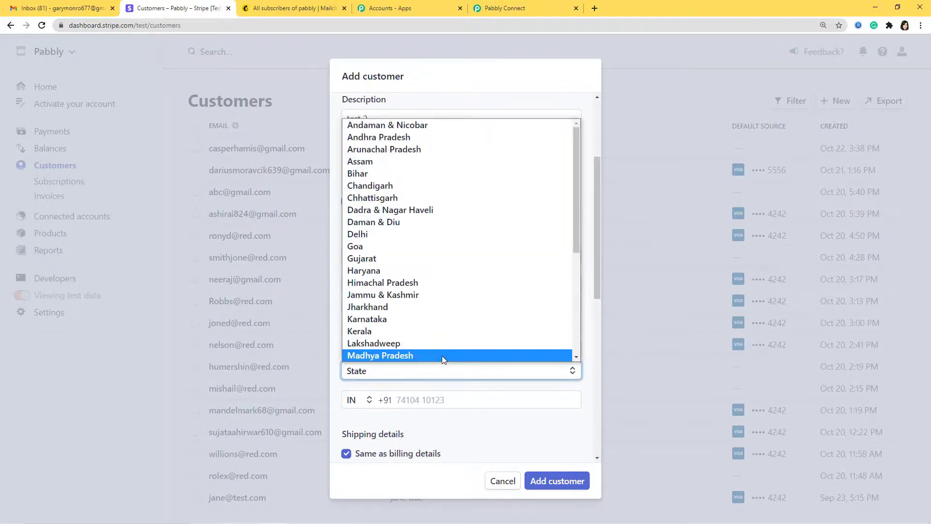
left_click(442, 356)
Step: Enter the customer's phone number, set language to English, and add the customer
left_click(447, 407)
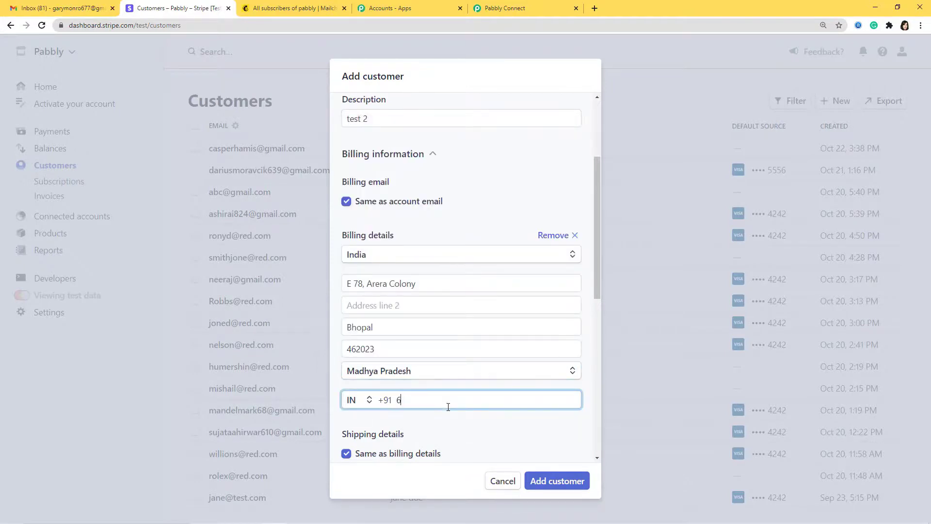
scroll(511, 430, "down", 6)
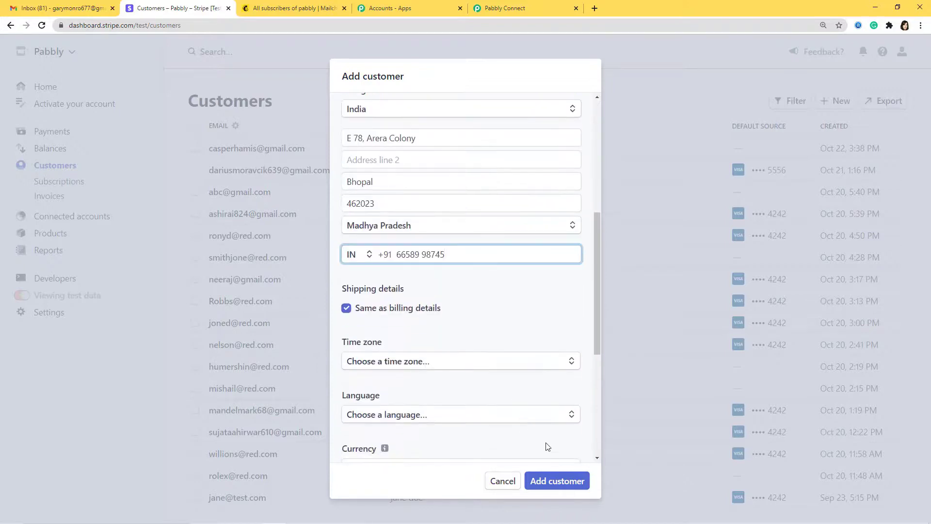
left_click(479, 275)
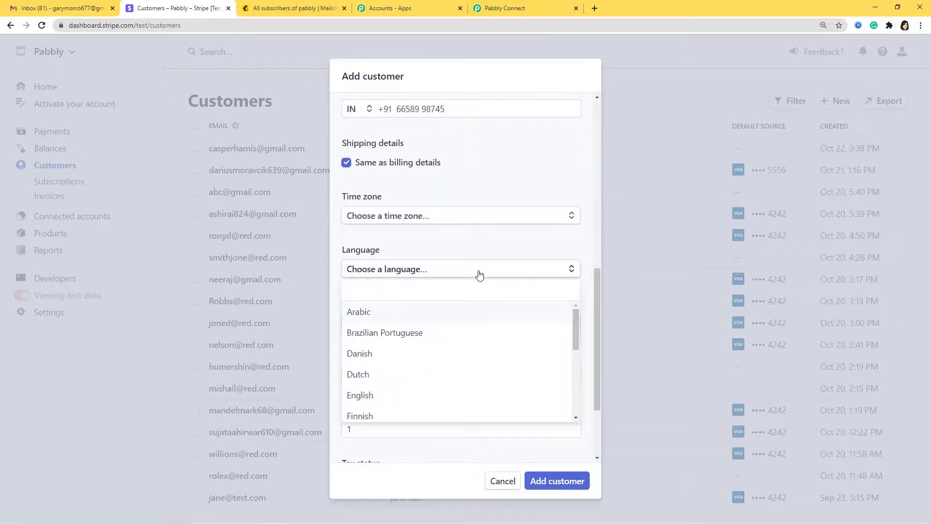
type("English")
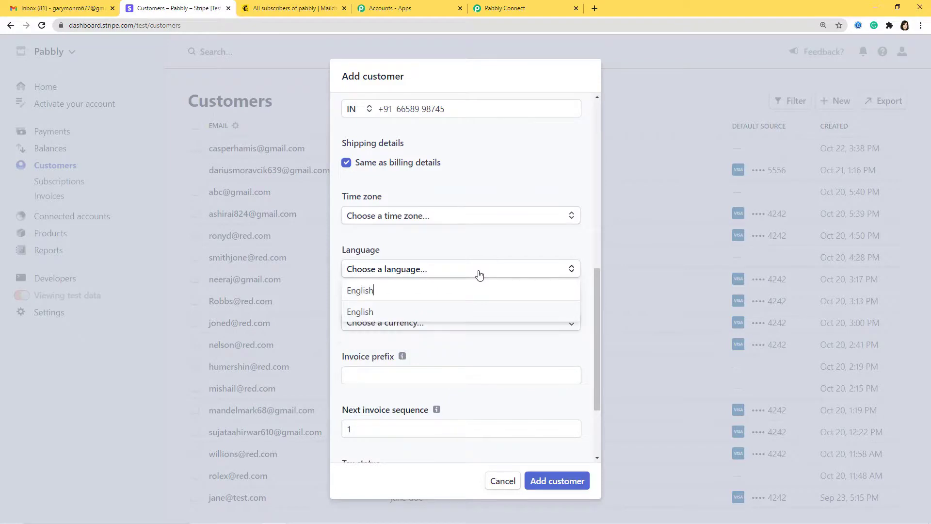
key("Return")
scroll(501, 339, "down", 3)
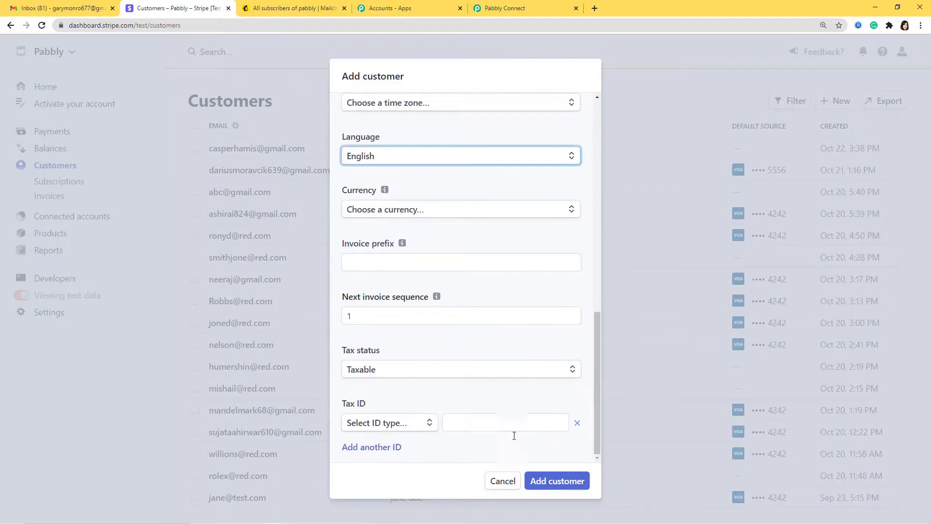
left_click(562, 482)
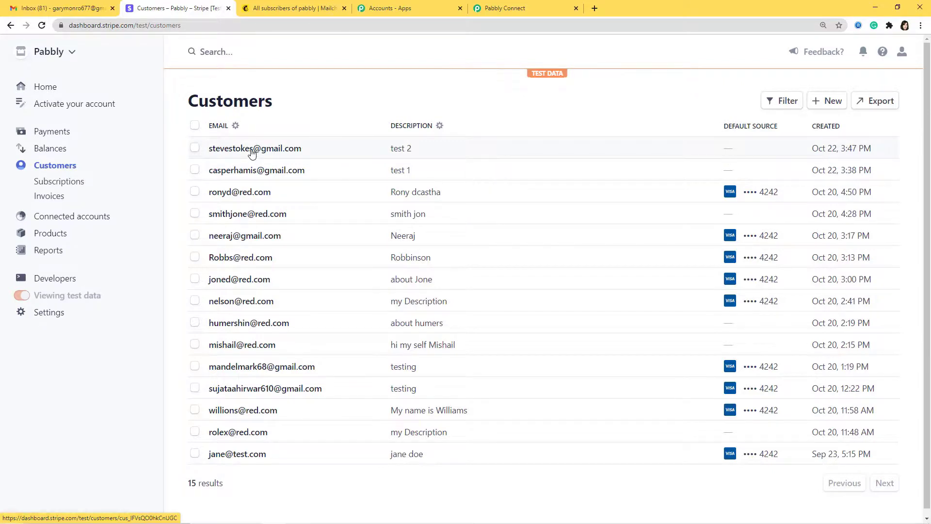
Step: Reload the Mailchimp All subscribers list to show the new customer as subscribed on top
left_click(286, 9)
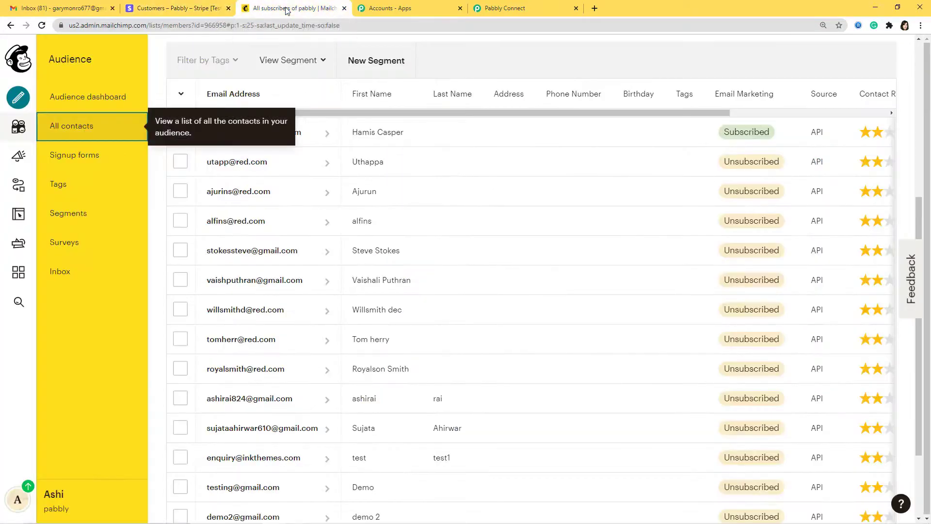
scroll(406, 170, "up", 3)
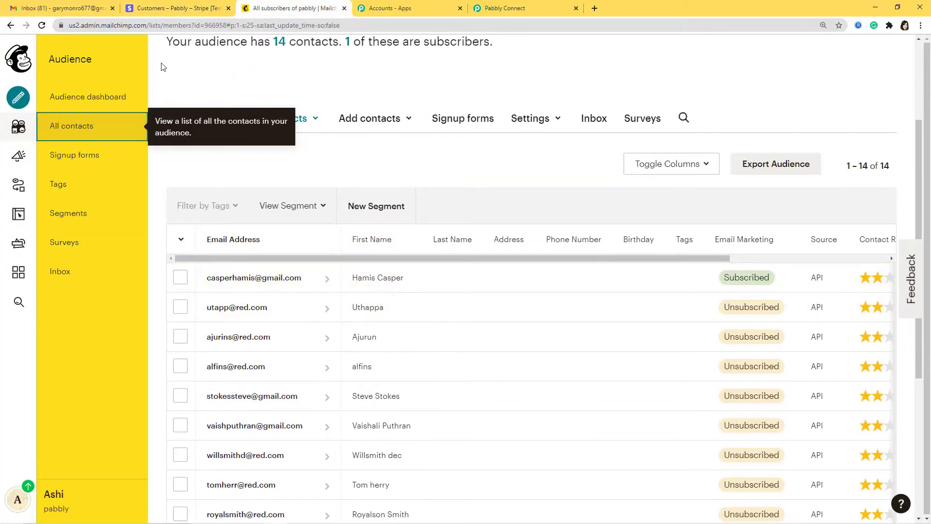
left_click(41, 25)
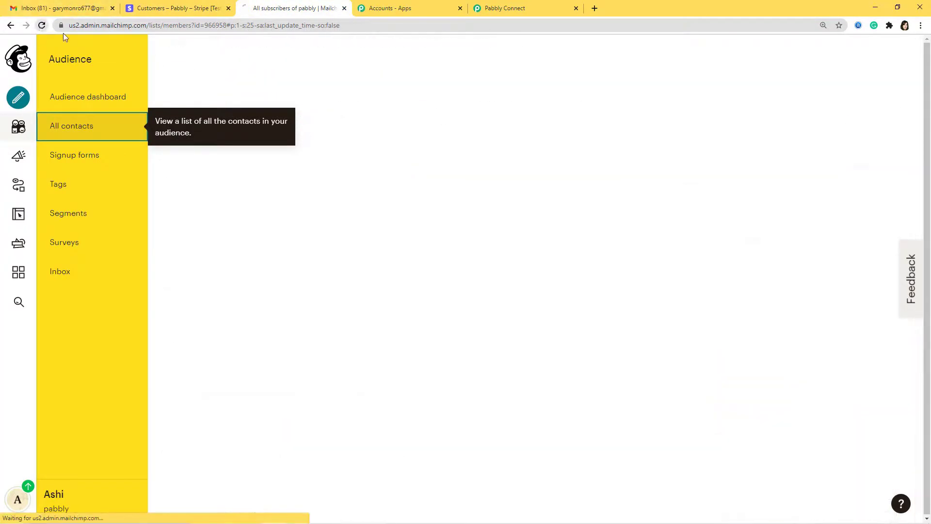
scroll(436, 248, "down", 5)
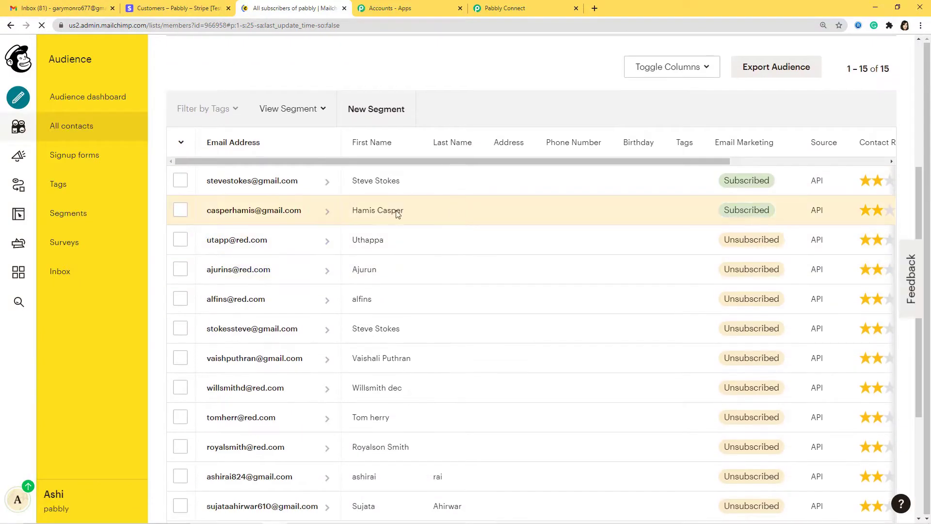